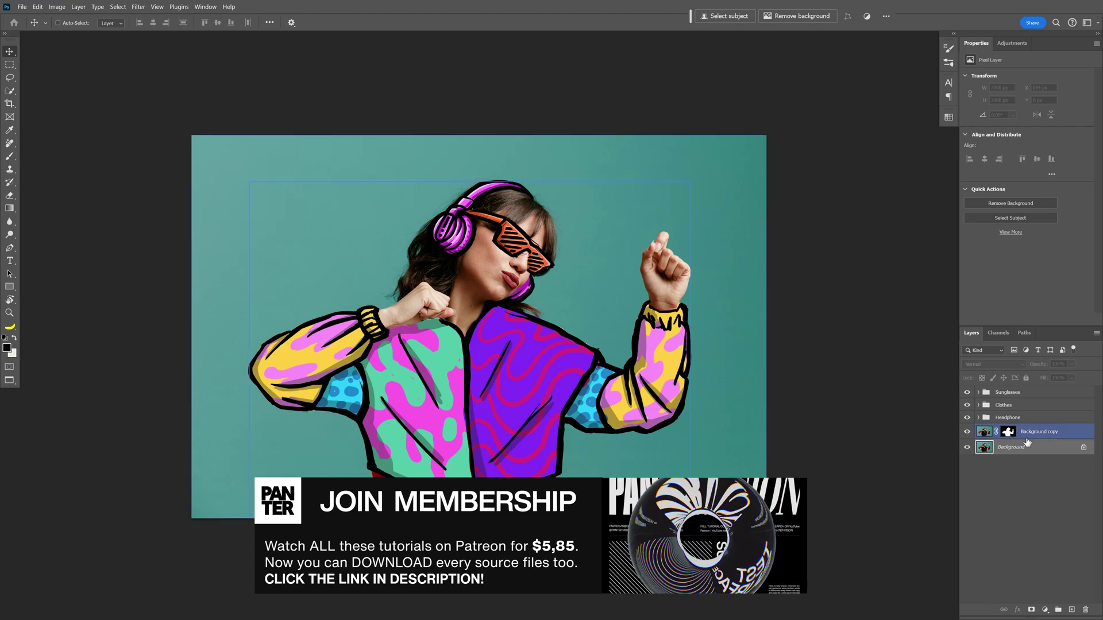
# Unlock the Background layer and crop outward on both sides to widen the canvas to 3818 px
pyautogui.click(1083, 446)
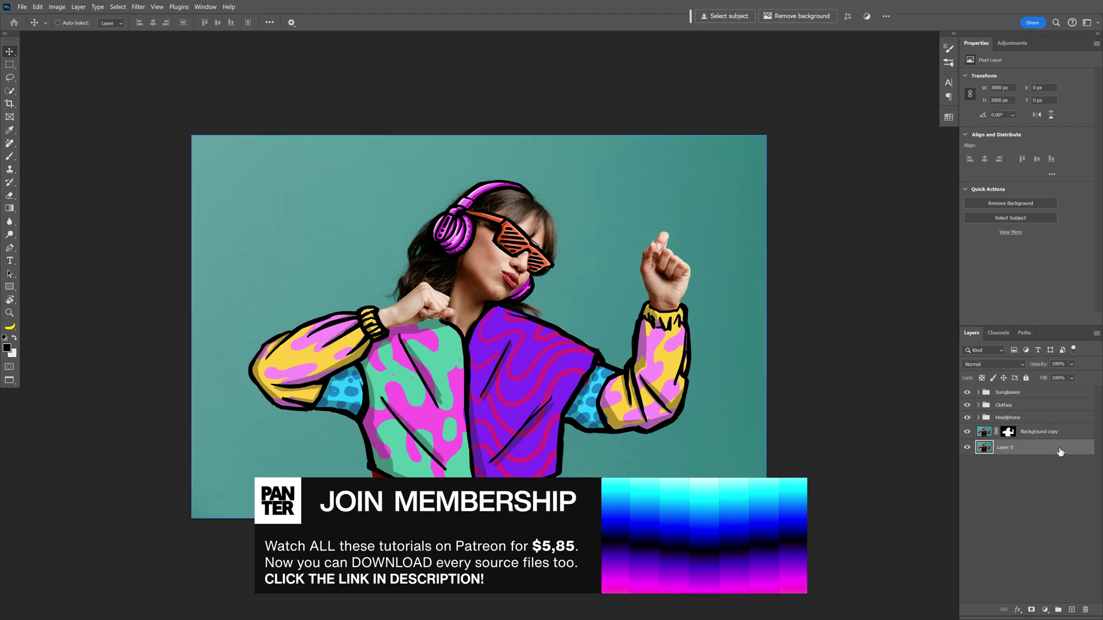
pyautogui.click(10, 104)
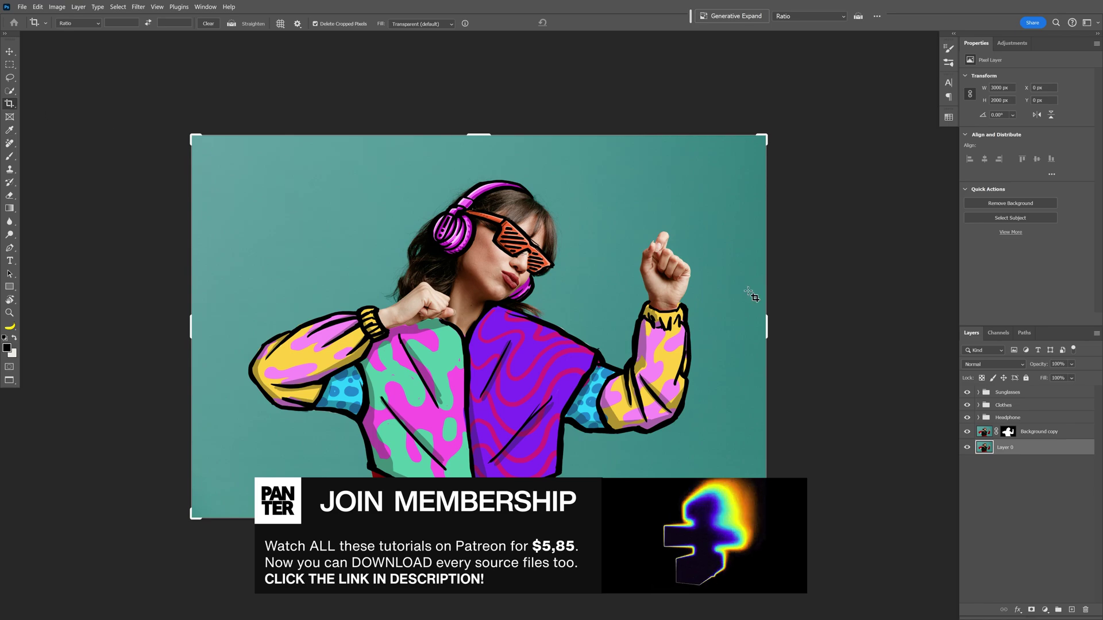
pyautogui.moveTo(767, 327); pyautogui.dragTo(838, 327)
pyautogui.moveTo(124, 331); pyautogui.dragTo(114, 330)
pyautogui.press('Return')
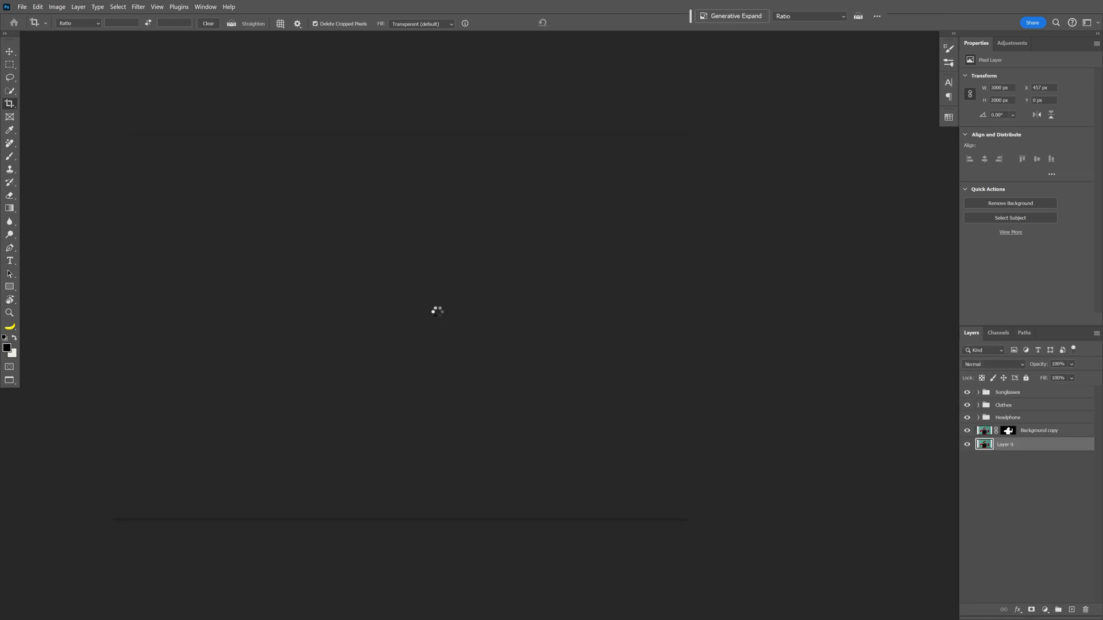
# Select the empty left strip with the Rectangular Marquee and add the right strip
pyautogui.click(10, 64)
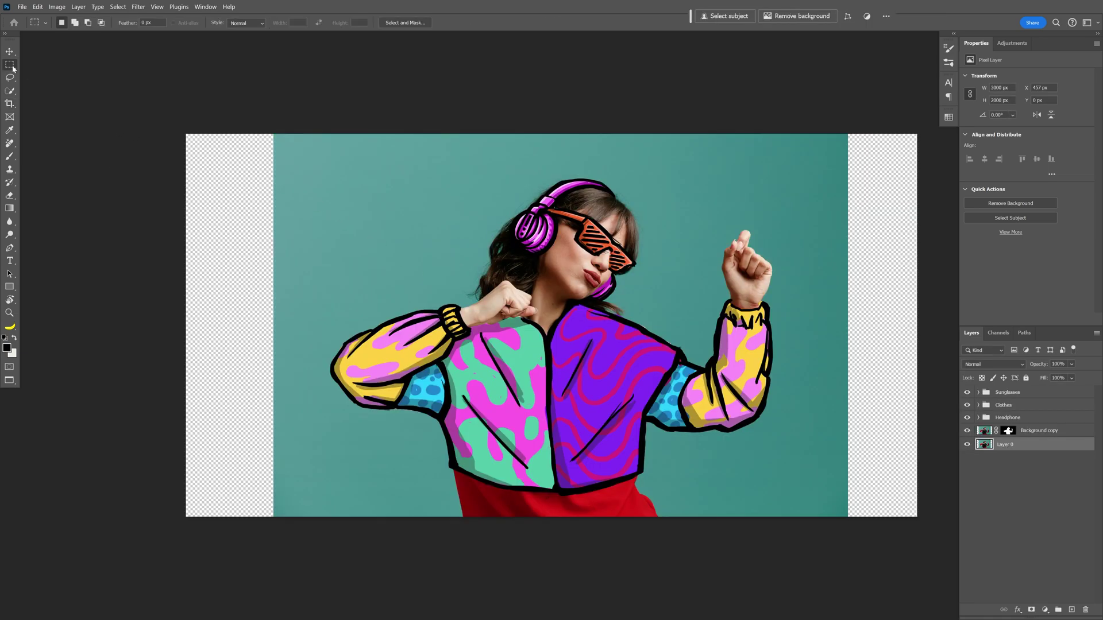
pyautogui.moveTo(186, 134); pyautogui.dragTo(276, 536)
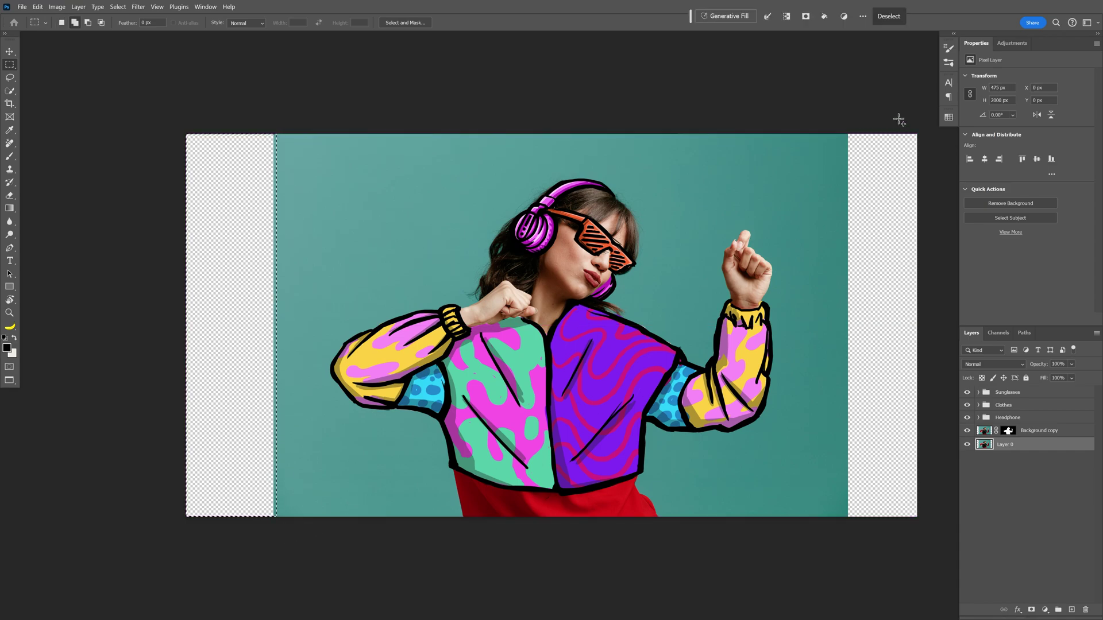
pyautogui.moveTo(917, 134); pyautogui.dragTo(842, 529)
pyautogui.scroll(5, 881, 460)
pyautogui.scroll(-6, 770, 402)
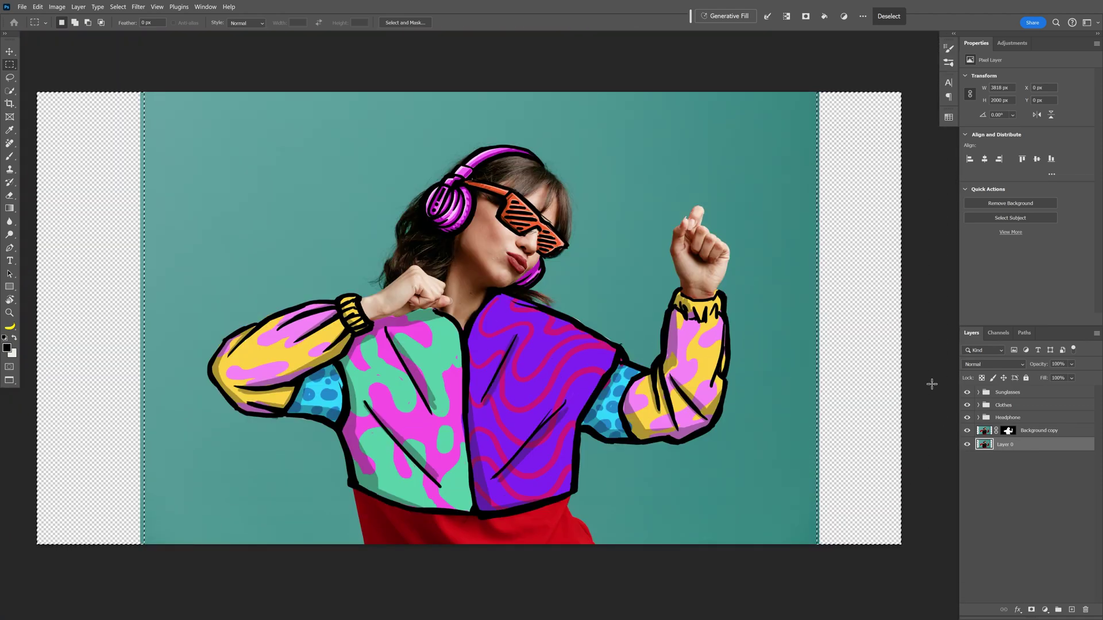
# Content-Aware Fill the side strips with the matching teal background
pyautogui.click(38, 8)
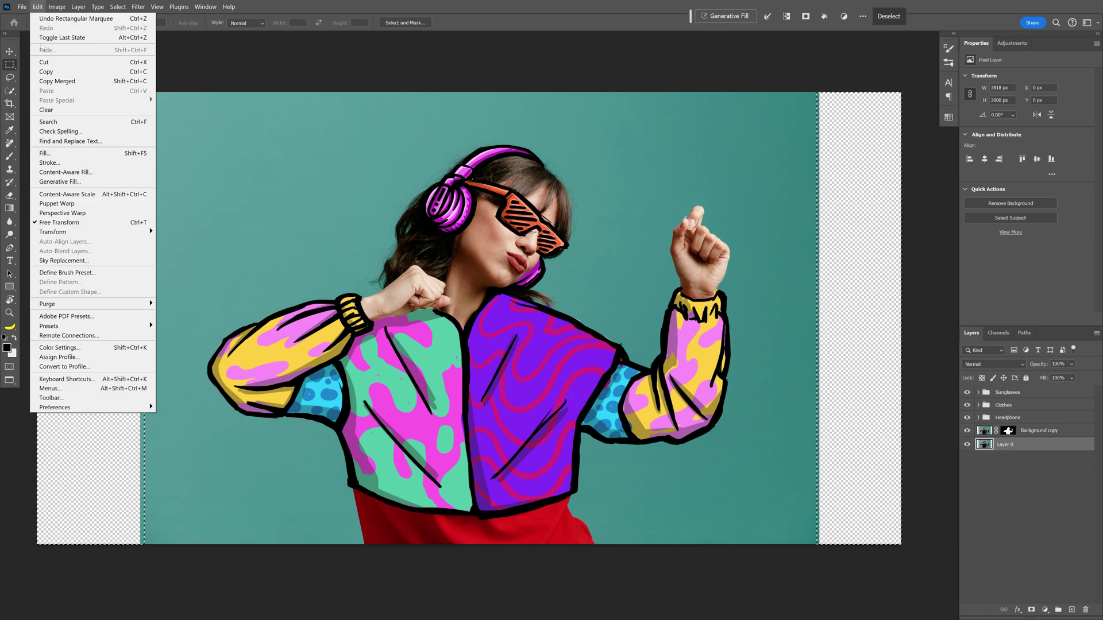
pyautogui.click(89, 172)
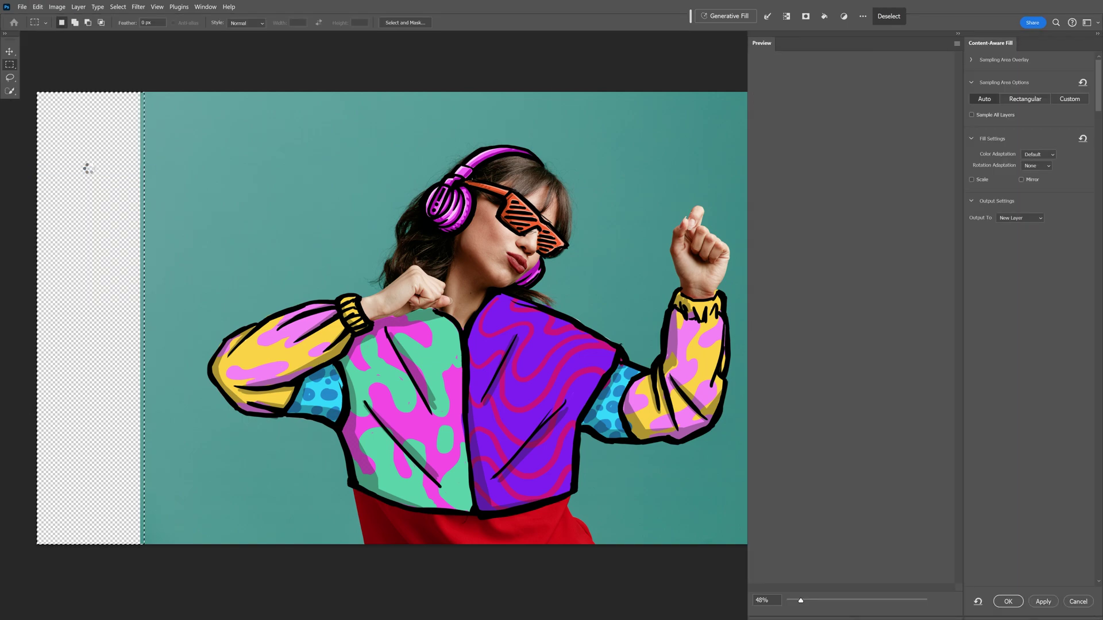
pyautogui.click(1008, 600)
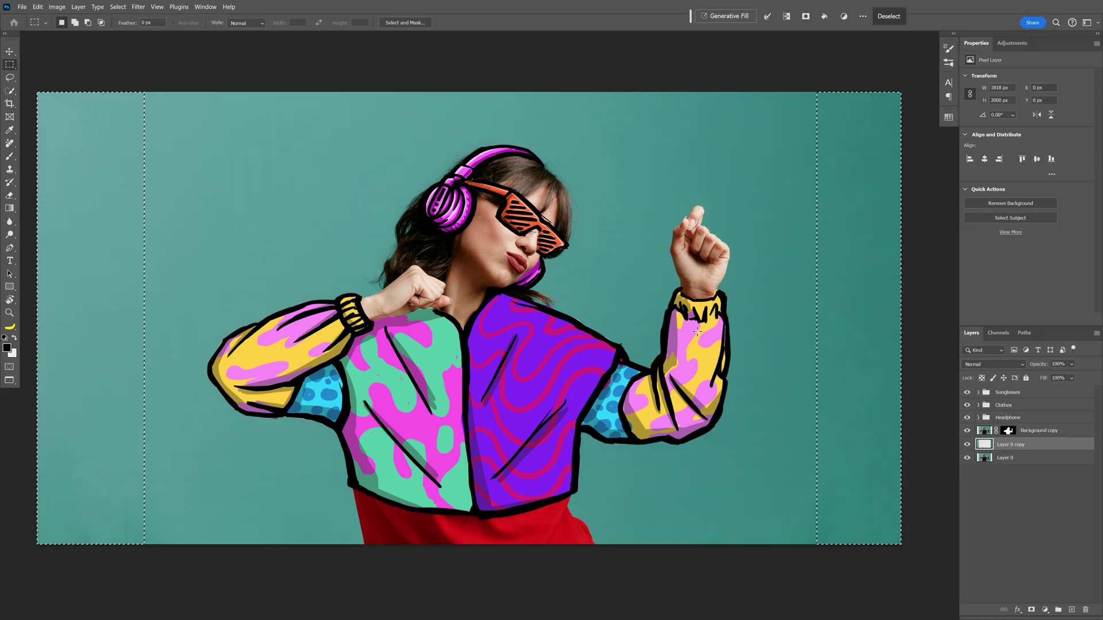
# Clear the selection and add a new empty layer
pyautogui.press('v')
pyautogui.hotkey('ctrl', '-')
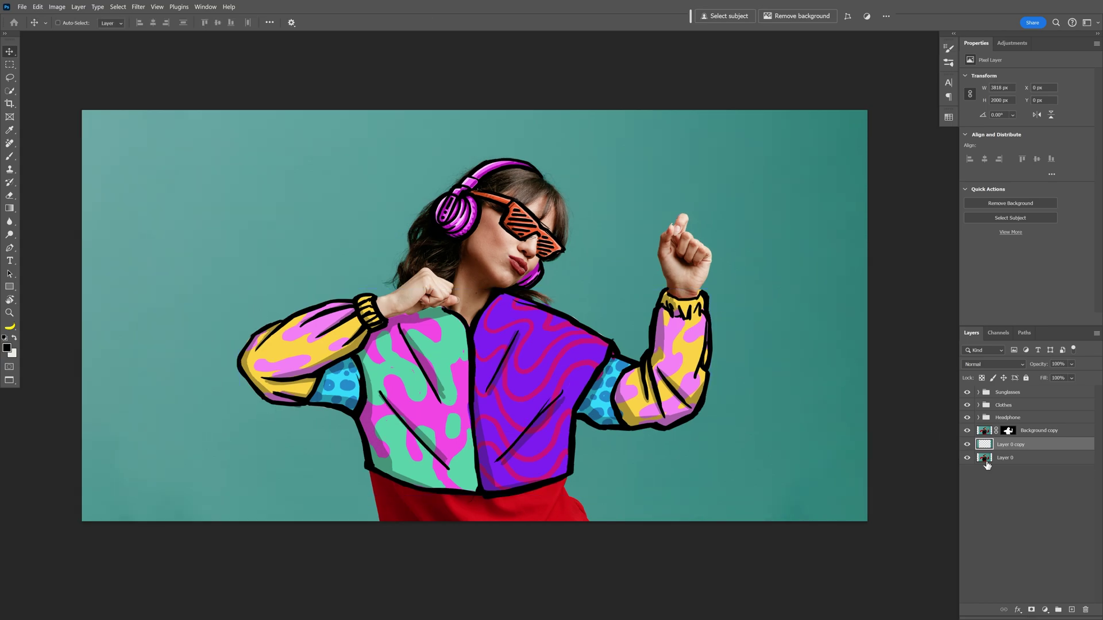
pyautogui.click(1072, 610)
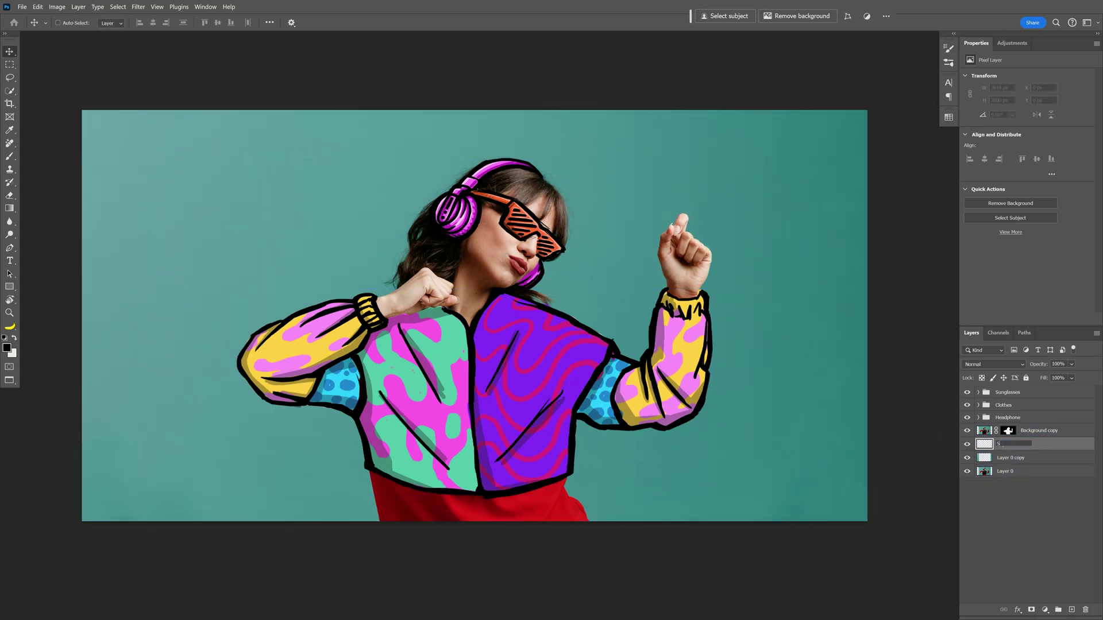
# Name the layer Stroke and brush the wing's black top edge and lower feather loops
pyautogui.press('Return')
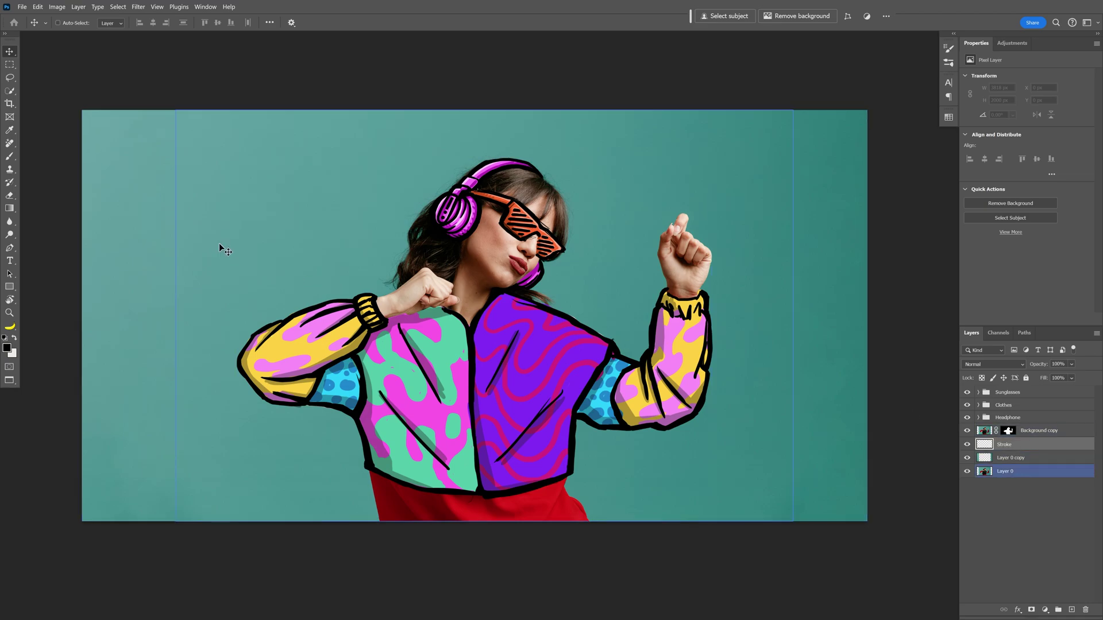
pyautogui.click(10, 156)
pyautogui.scroll(1, 700, 246)
pyautogui.scroll(2, 700, 245)
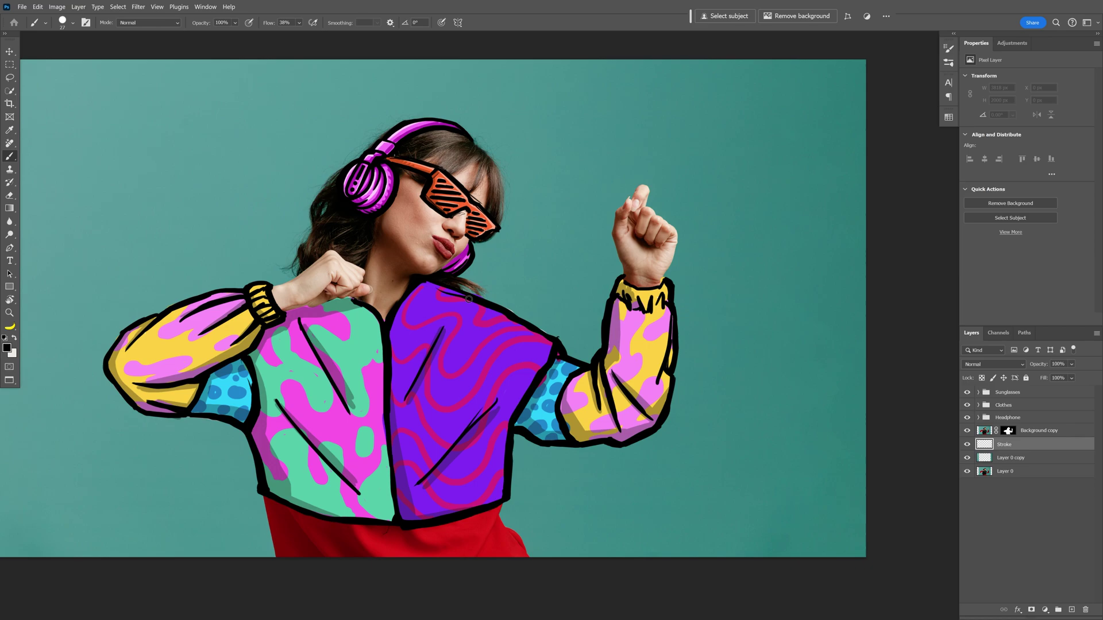
pyautogui.moveTo(480, 289)
pyautogui.mouseDown()
pyautogui.moveTo(770, 217)
pyautogui.moveTo(845, 174)
pyautogui.moveTo(591, 463)
pyautogui.moveTo(672, 390)
pyautogui.moveTo(566, 436)
pyautogui.moveTo(517, 439)
pyautogui.mouseUp()
pyautogui.moveTo(514, 315); pyautogui.dragTo(704, 262)
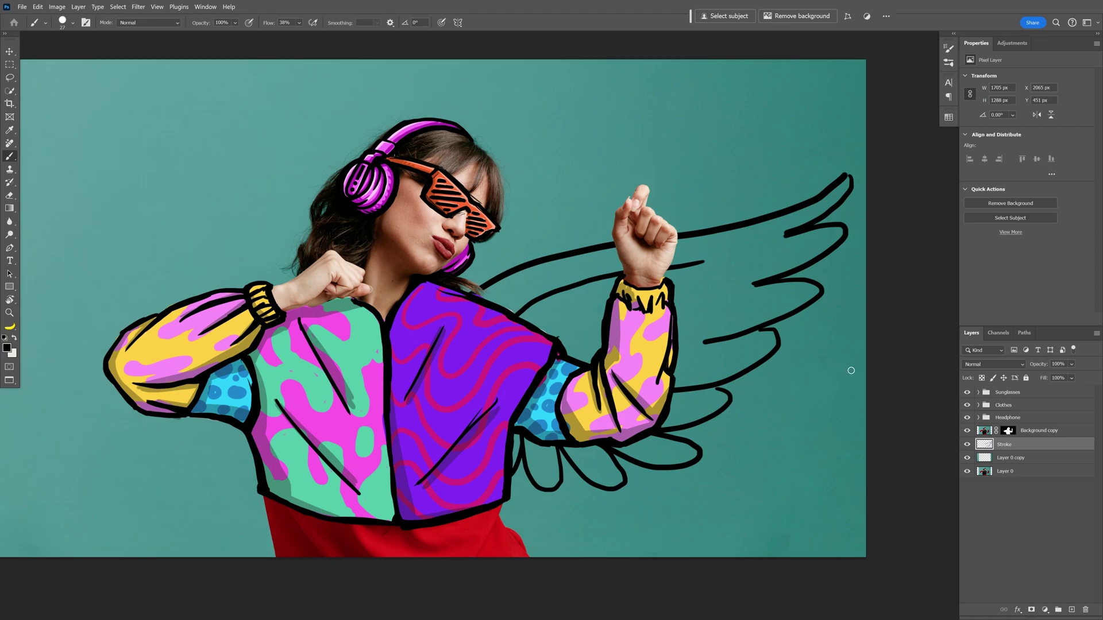
# Hide the cartoon overlays and add wing loops around the sleeve and wing tip
pyautogui.click(967, 393)
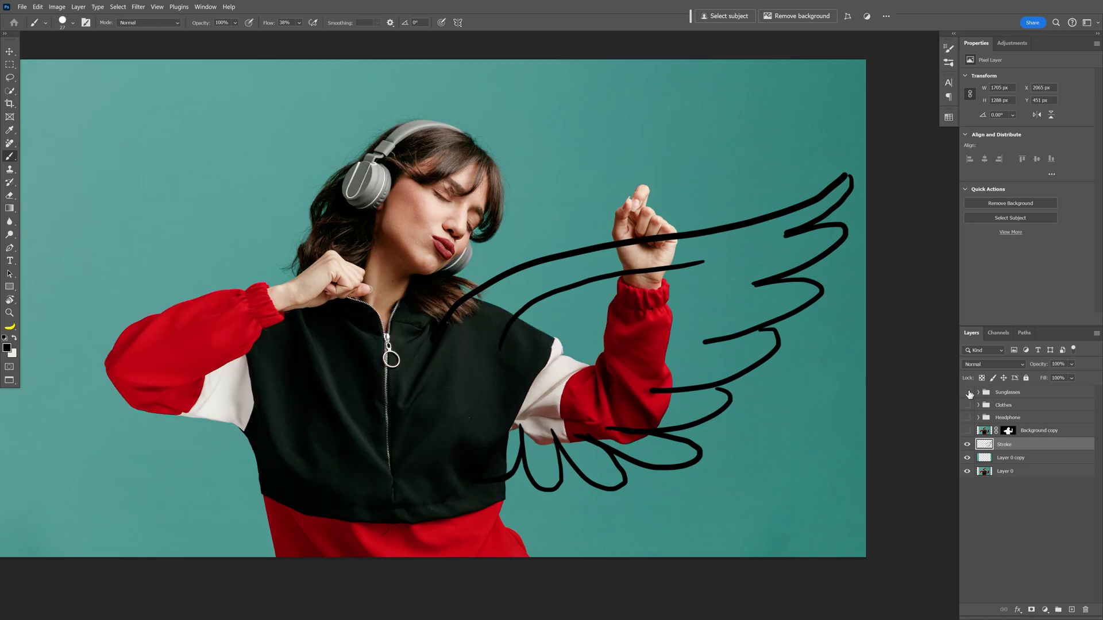
pyautogui.scroll(1, 642, 350)
pyautogui.moveTo(642, 350); pyautogui.dragTo(608, 338)
pyautogui.moveTo(620, 315); pyautogui.dragTo(491, 371)
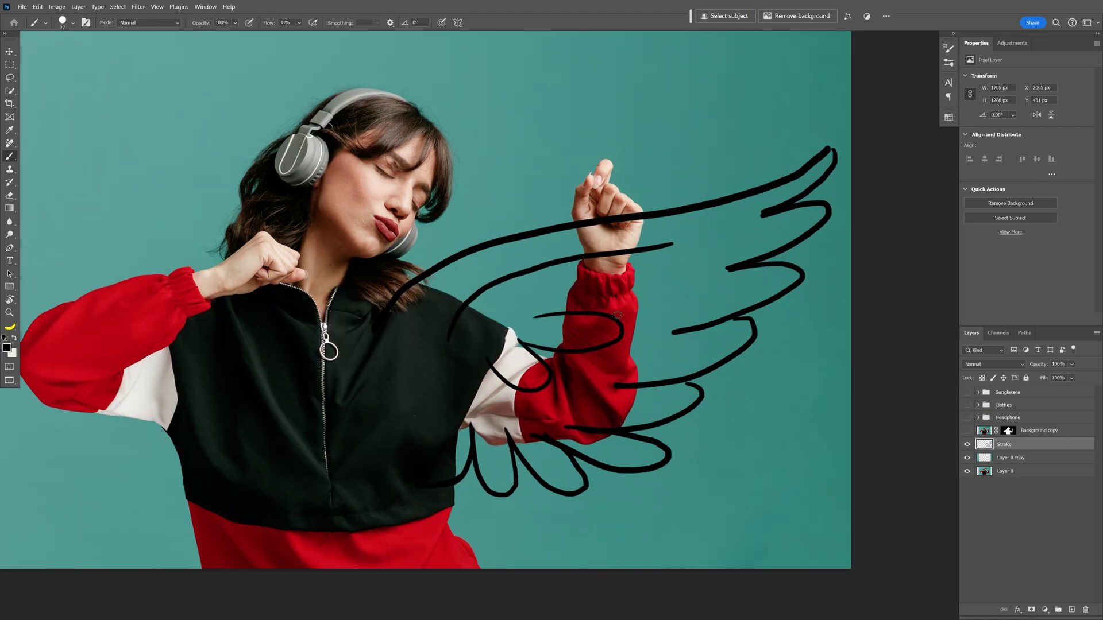
pyautogui.moveTo(534, 313); pyautogui.dragTo(611, 270)
pyautogui.moveTo(798, 201); pyautogui.dragTo(841, 145)
pyautogui.moveTo(632, 367); pyautogui.dragTo(648, 266)
# Refine the feather strokes and inner wing curve, then add a new layer for the fill
pyautogui.moveTo(718, 282); pyautogui.dragTo(531, 396)
pyautogui.moveTo(495, 360); pyautogui.dragTo(531, 396)
pyautogui.scroll(-1, 531, 396)
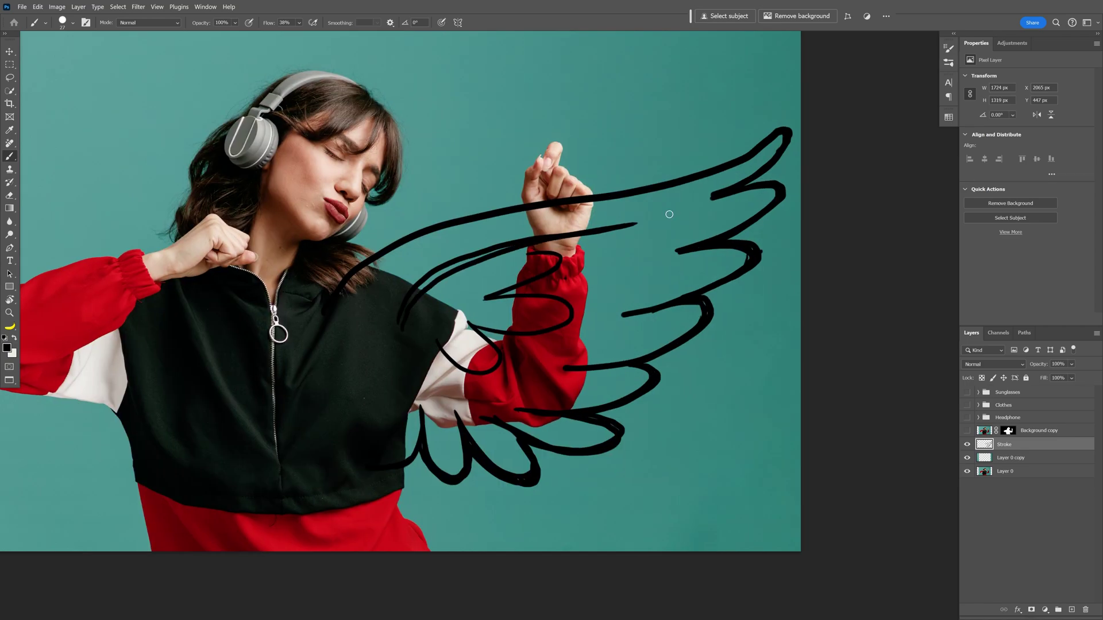
pyautogui.moveTo(406, 305); pyautogui.dragTo(510, 247)
pyautogui.moveTo(611, 344); pyautogui.dragTo(628, 343)
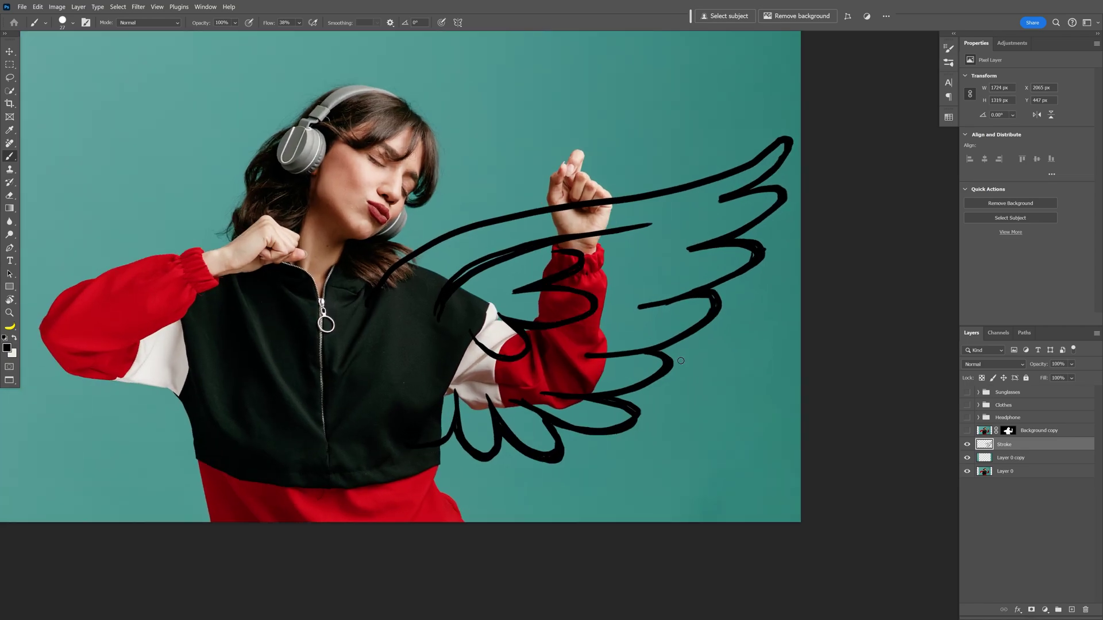
pyautogui.click(1072, 610)
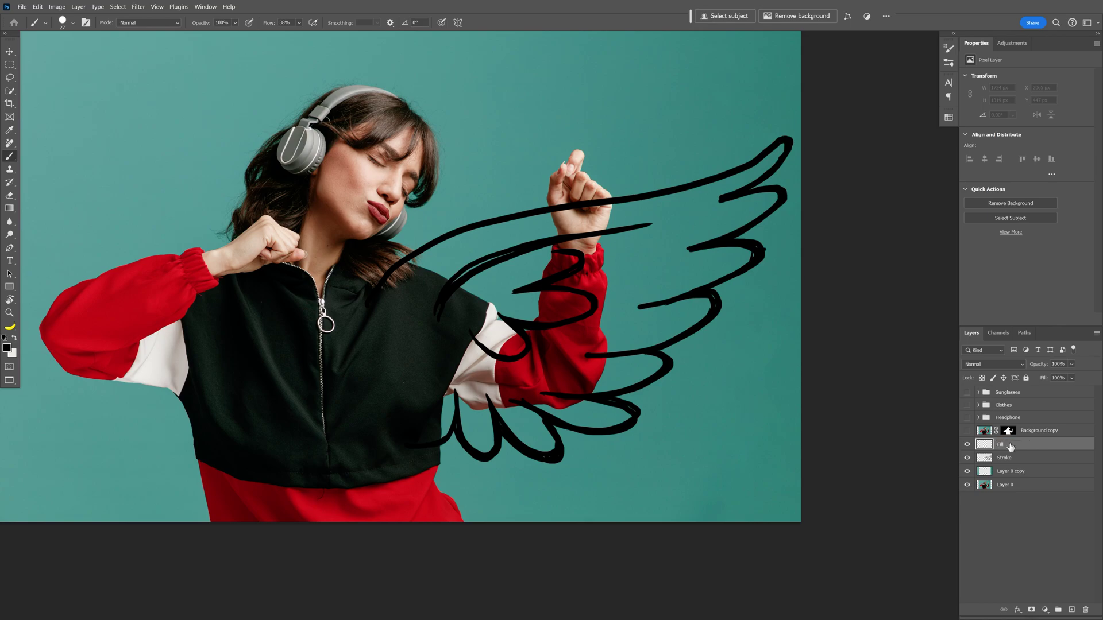
# Move Fill below Stroke and paint the wing interior #ecebe6 with a 149 px brush
pyautogui.moveTo(1011, 447); pyautogui.dragTo(1018, 465)
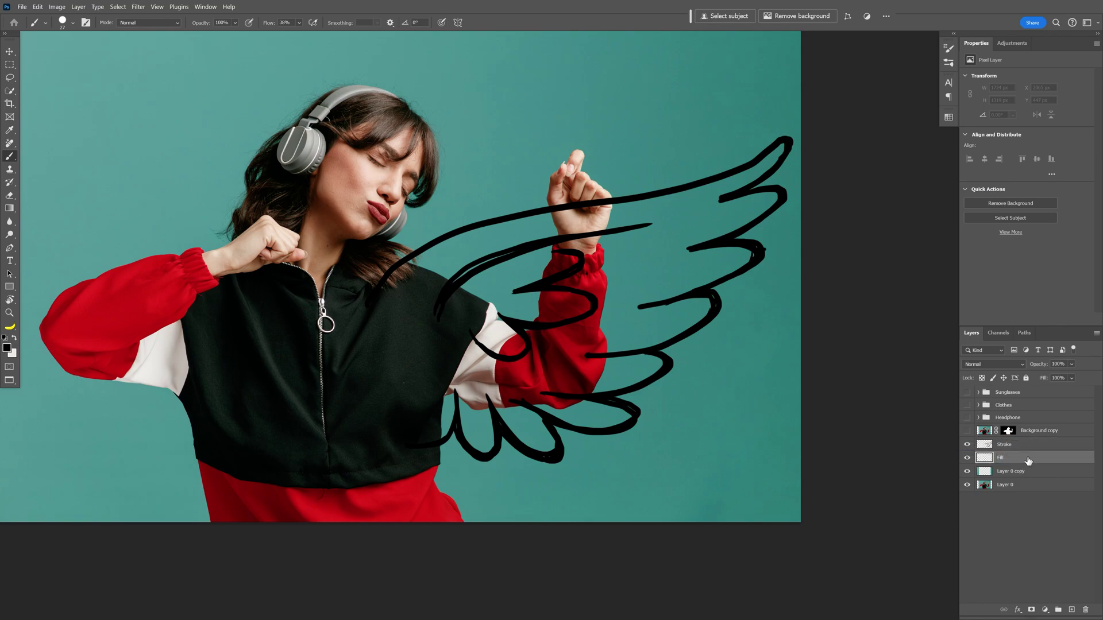
pyautogui.click(7, 347)
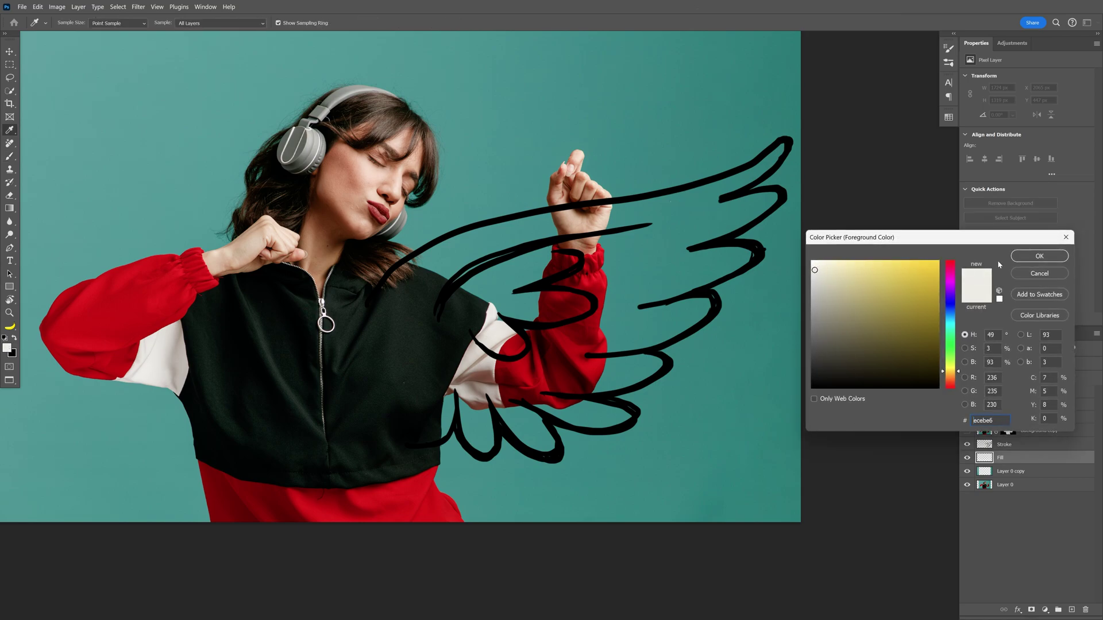
pyautogui.click(1039, 255)
pyautogui.press('b')
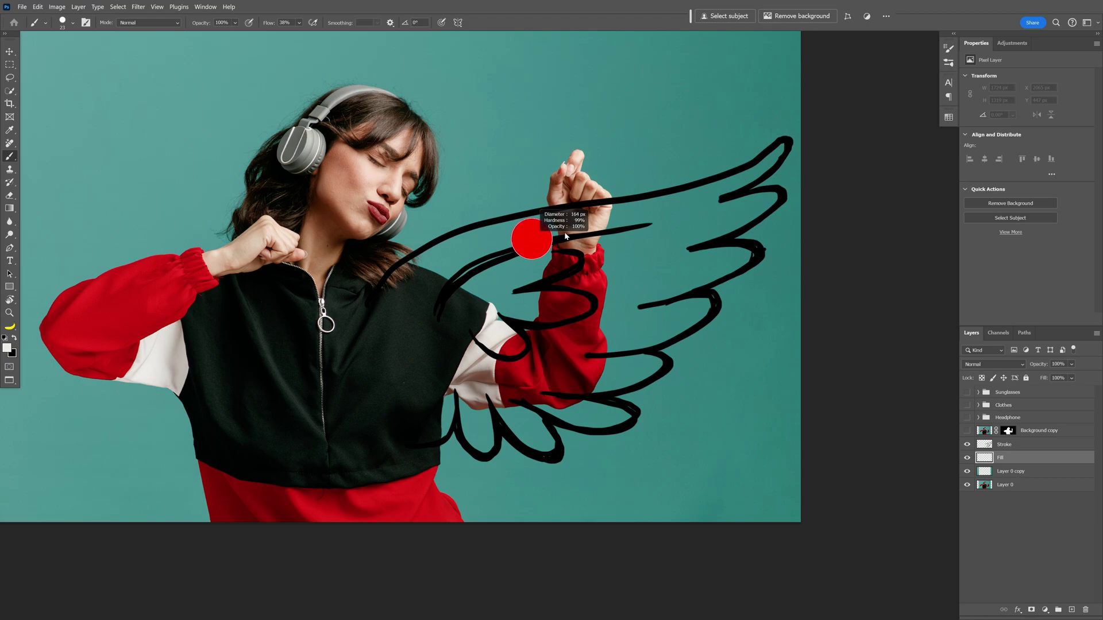
pyautogui.moveTo(561, 235); pyautogui.dragTo(561, 236)
pyautogui.moveTo(412, 290)
pyautogui.mouseDown()
pyautogui.moveTo(506, 241)
pyautogui.moveTo(638, 212)
pyautogui.moveTo(488, 294)
pyautogui.mouseUp()
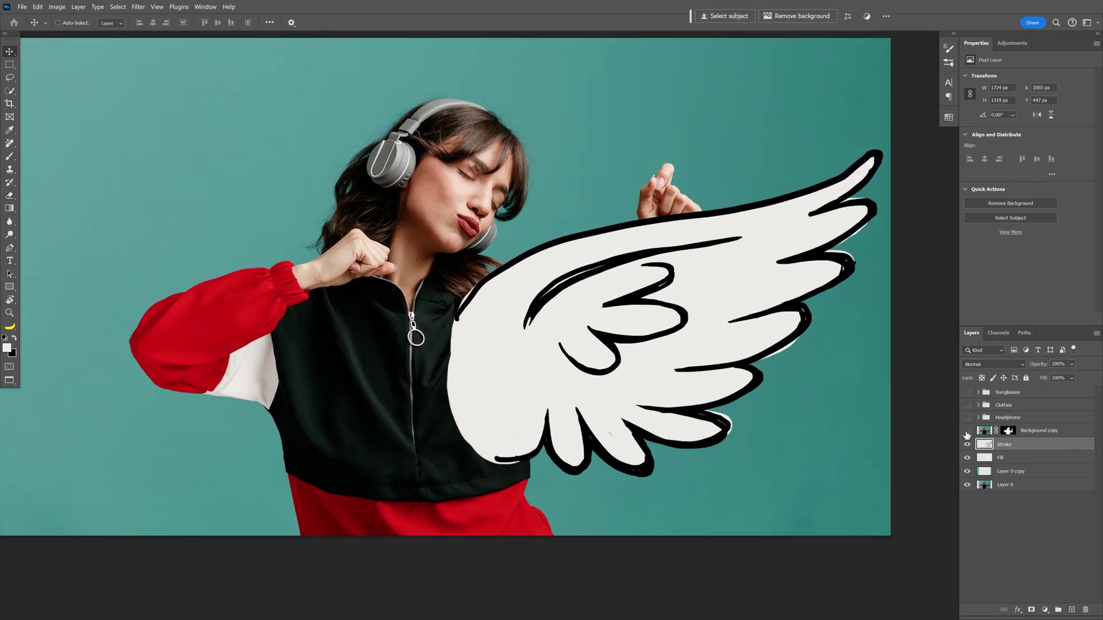
# Show the cartoon overlay layers again and select both Fill and Stroke
pyautogui.moveTo(968, 418); pyautogui.dragTo(967, 392)
pyautogui.keyDown('ctrl'); pyautogui.click(695, 257); pyautogui.keyUp('ctrl')
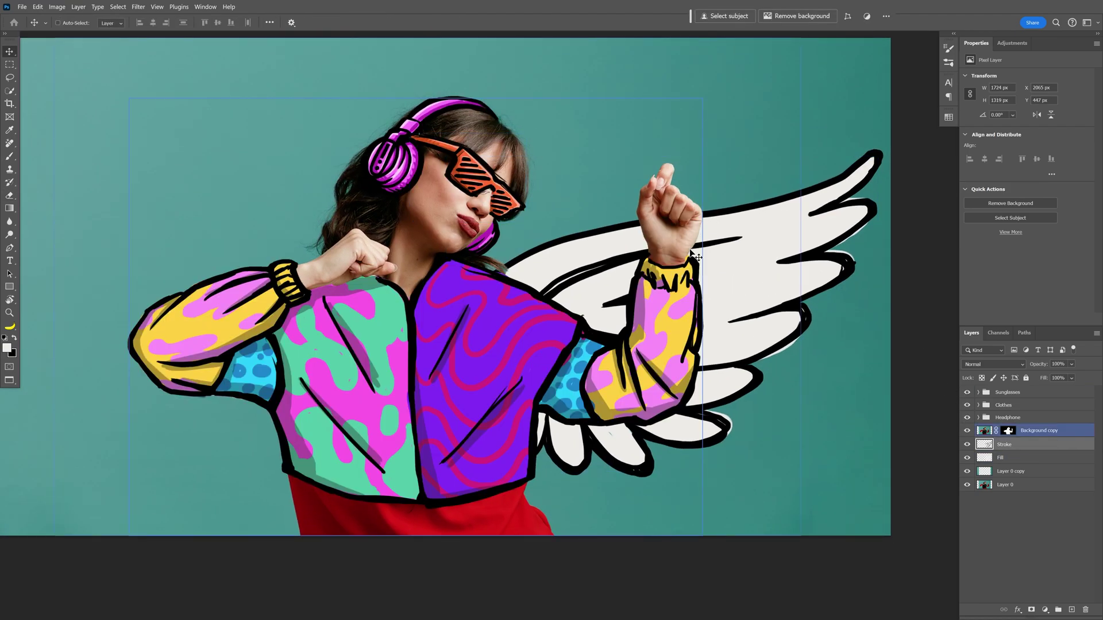
pyautogui.keyDown('ctrl'); pyautogui.click(707, 259); pyautogui.keyUp('ctrl')
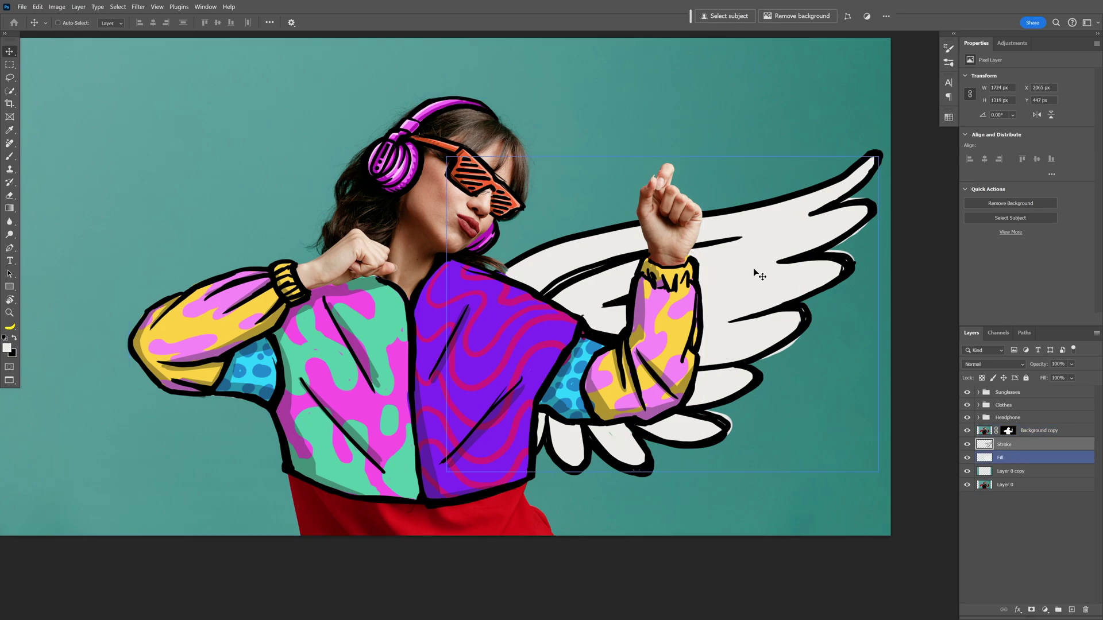
pyautogui.keyDown('shift'); pyautogui.click(1014, 457); pyautogui.keyUp('shift')
# Convert the two wing layers into a smart object named Wings, then go to the Window menu
pyautogui.rightClick(1015, 459)
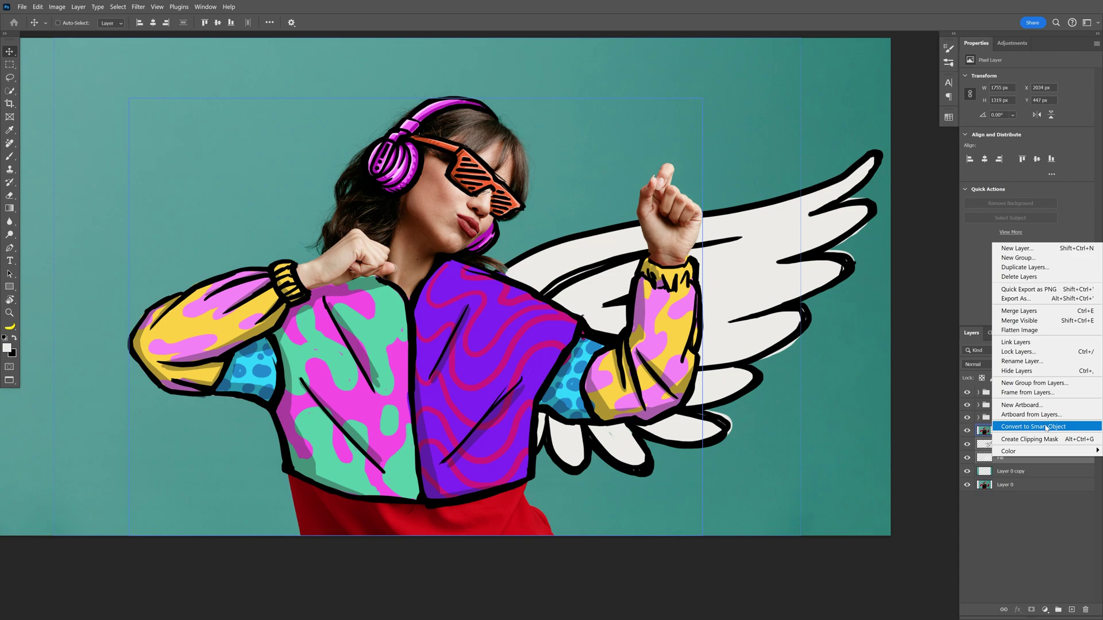
pyautogui.click(1033, 426)
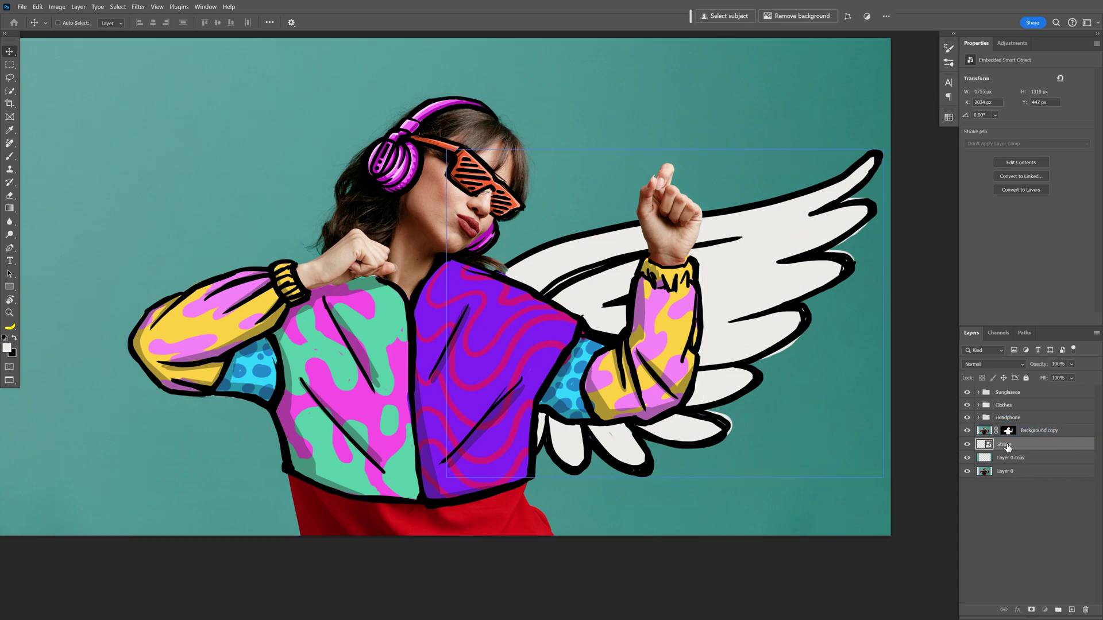
pyautogui.write('Wings')
pyautogui.press('Return')
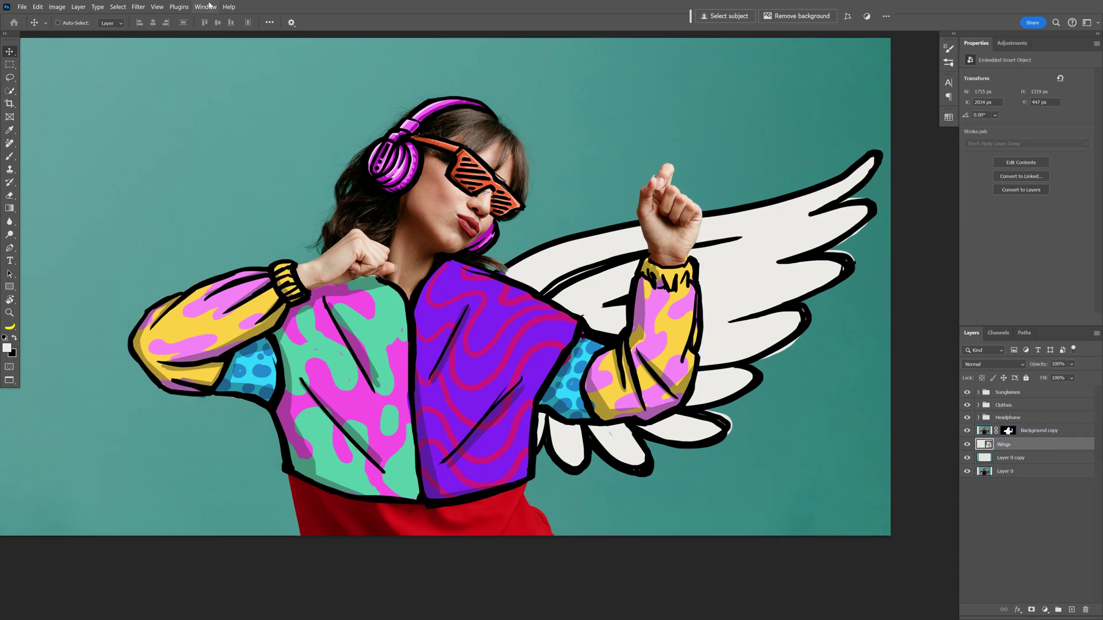
pyautogui.click(205, 6)
# Create a video timeline and expand the panel so all layer tracks, including Wings, show
pyautogui.click(214, 366)
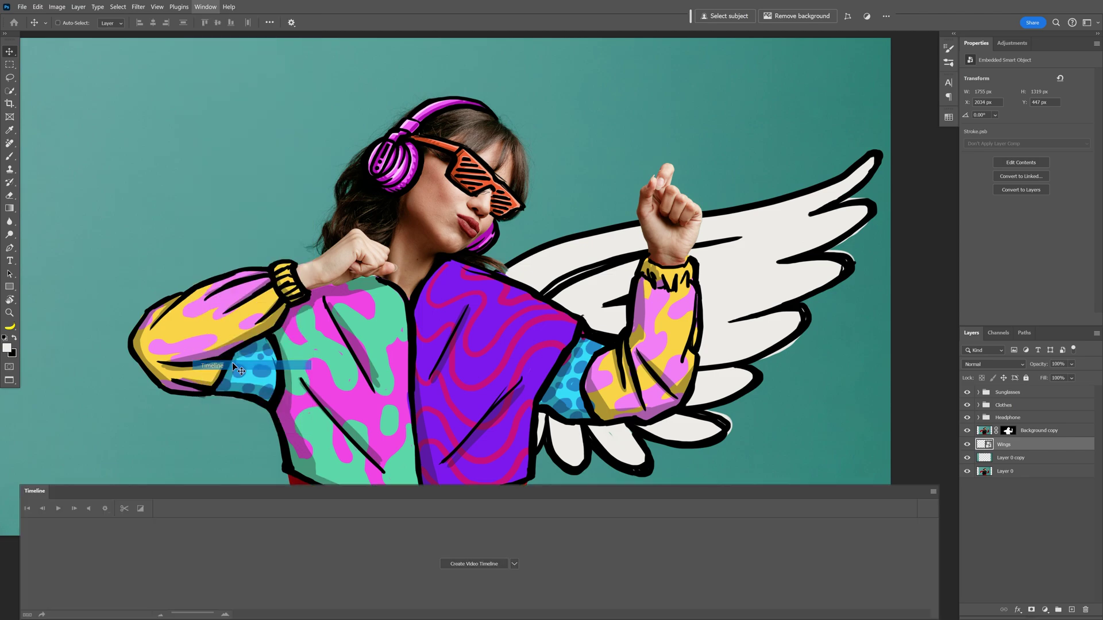
pyautogui.click(485, 566)
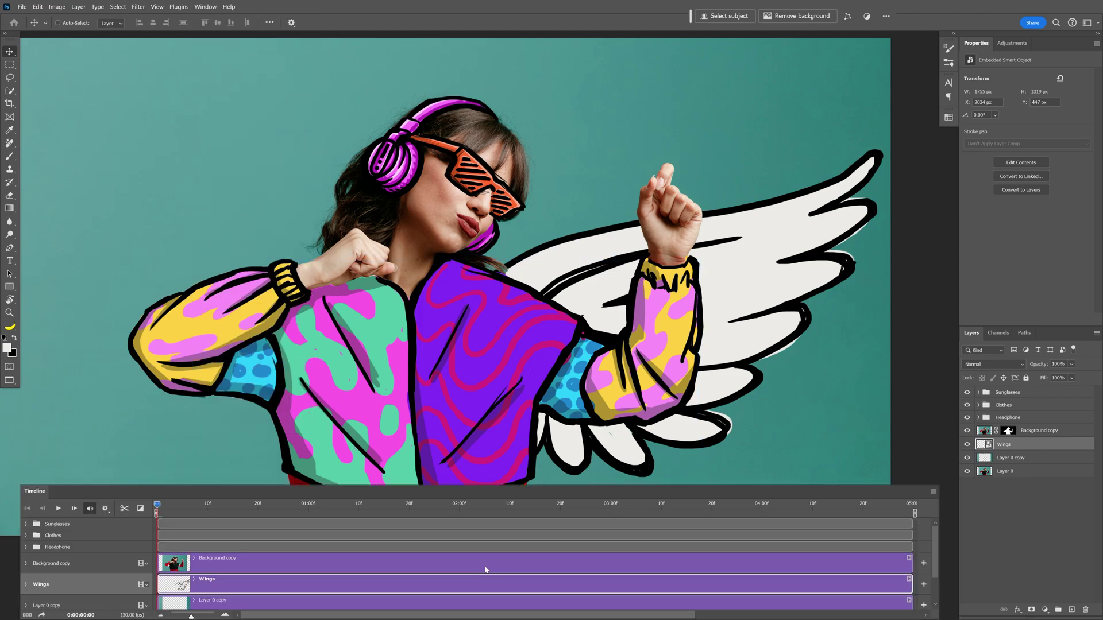
pyautogui.moveTo(195, 617); pyautogui.dragTo(190, 617)
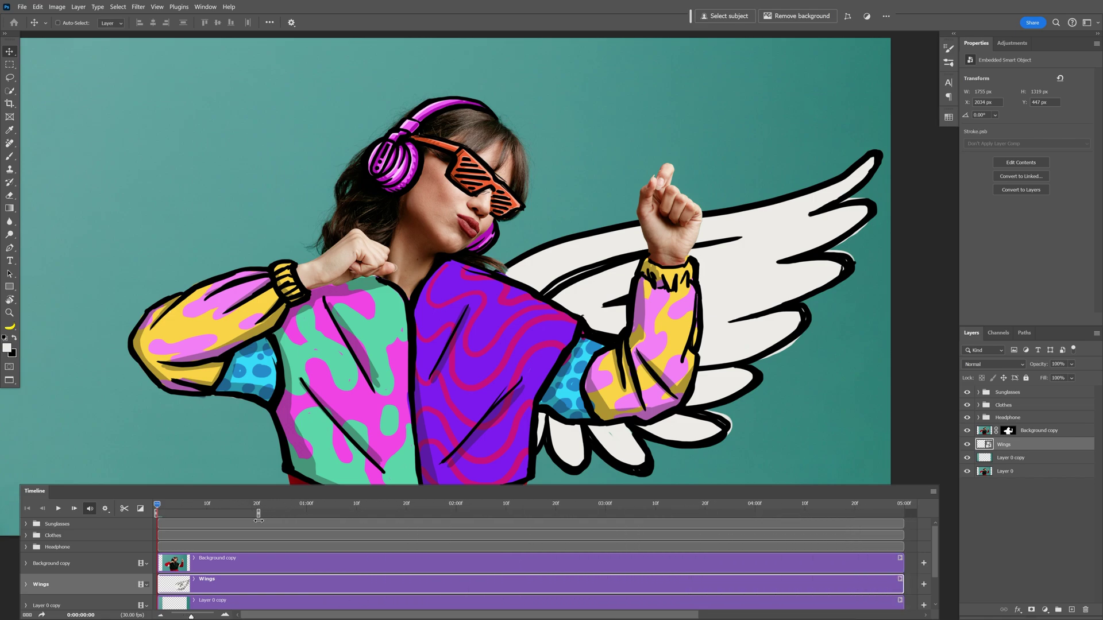
pyautogui.moveTo(256, 485); pyautogui.dragTo(253, 397)
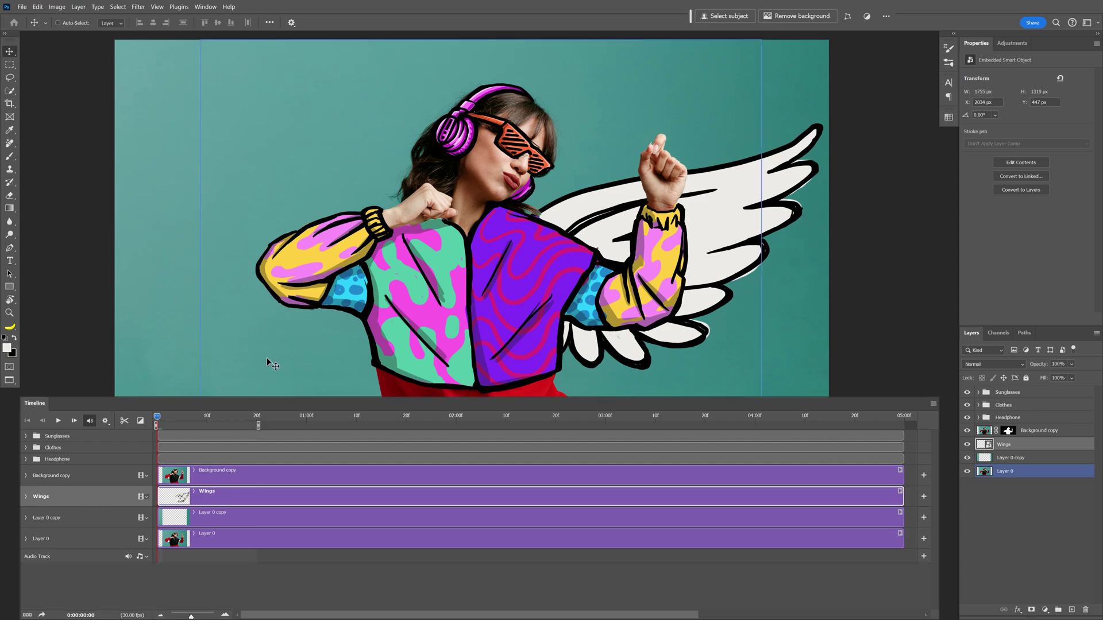
pyautogui.click(827, 381)
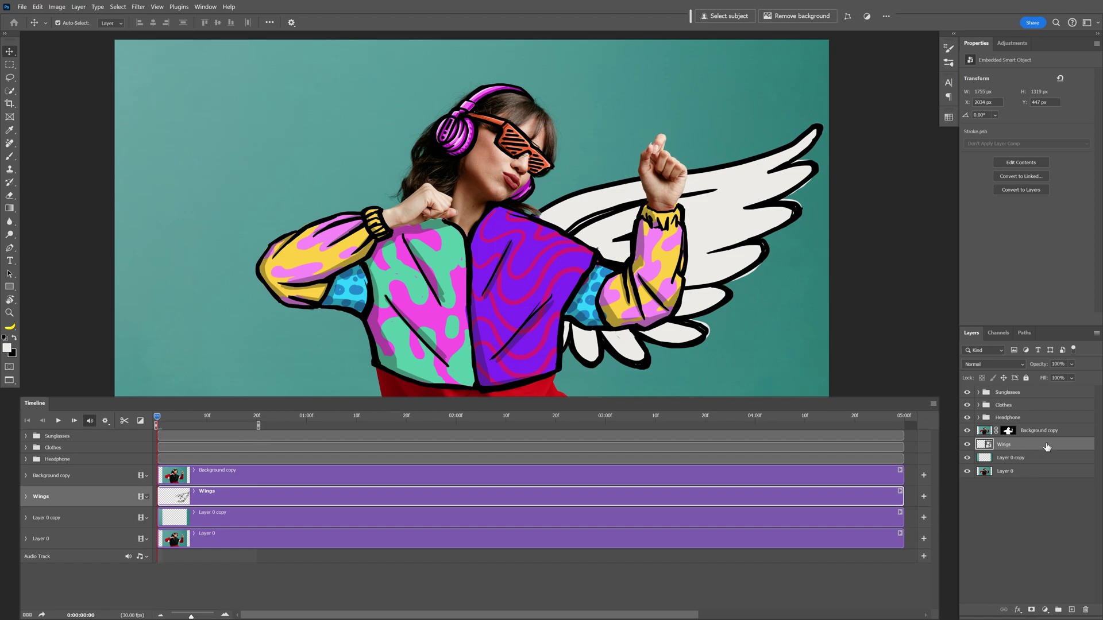
# Duplicate Wings, split all wing clips at the playhead, and move Wings copy 3 under Background copy
pyautogui.hotkey('ctrl', 'j')
pyautogui.hotkey('ctrl', 'j')
pyautogui.hotkey('ctrl', 'j')
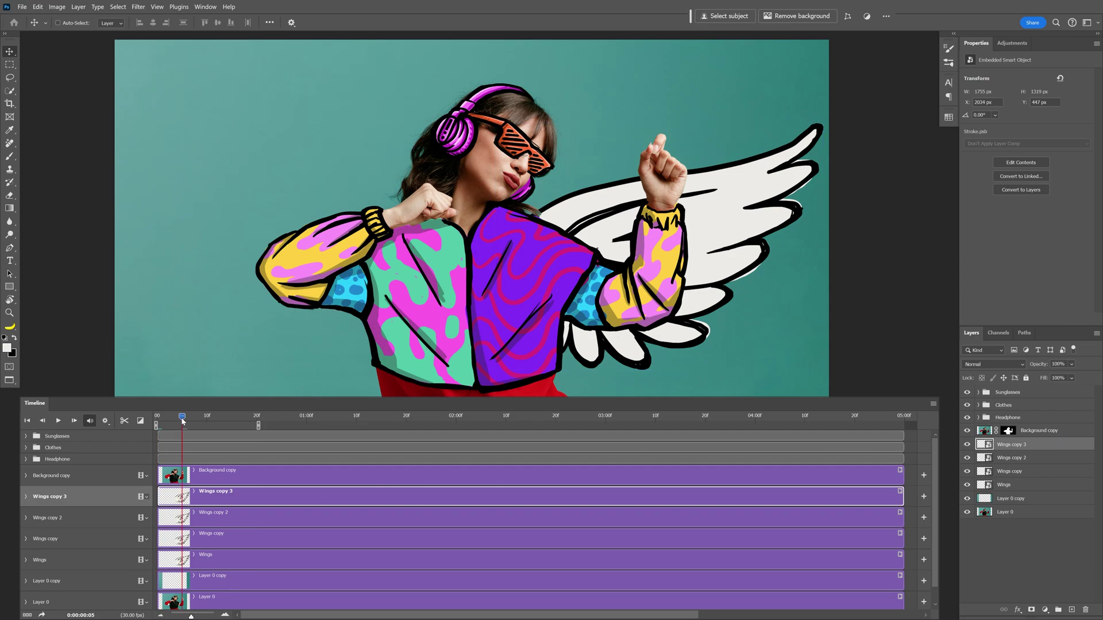
pyautogui.keyDown('shift'); pyautogui.click(207, 560); pyautogui.keyUp('shift')
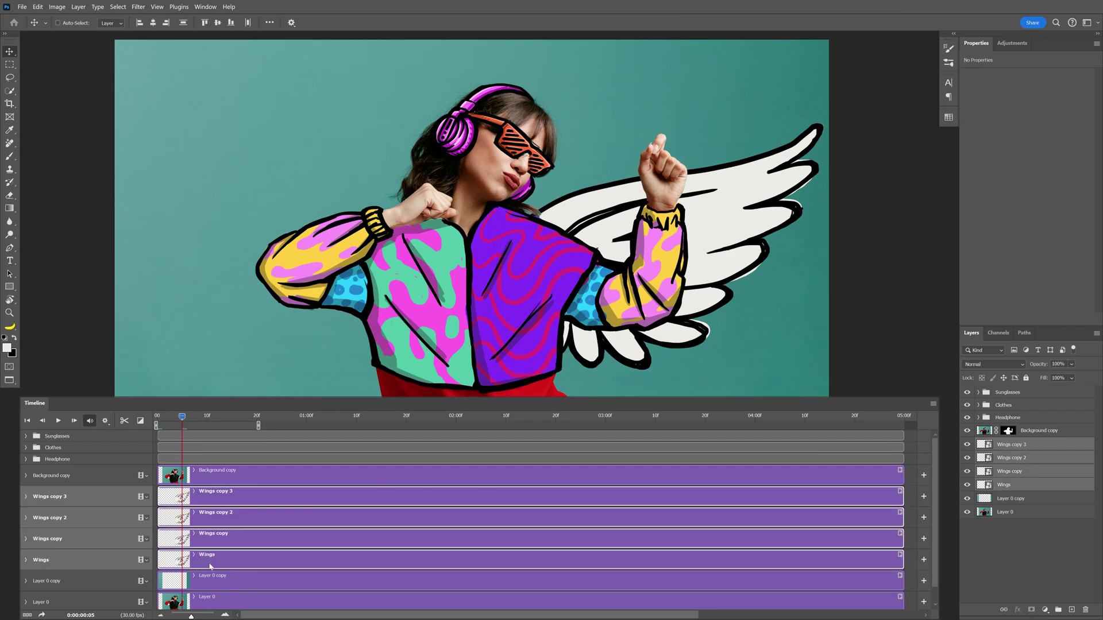
pyautogui.click(125, 422)
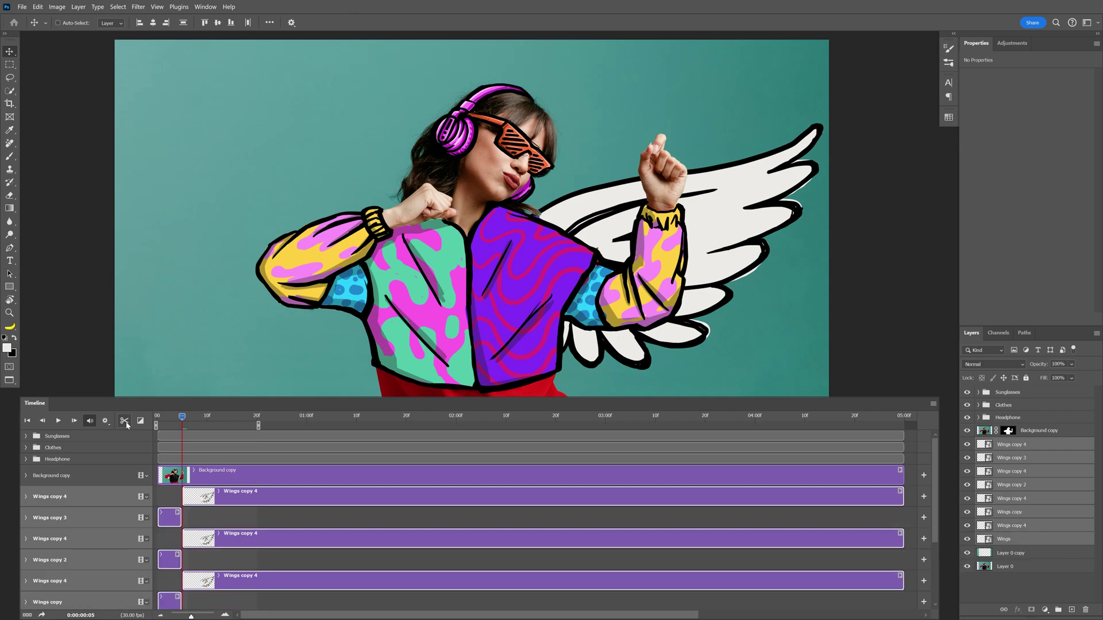
pyautogui.moveTo(242, 520); pyautogui.dragTo(284, 505)
# Delete the leftover Wings copy 4 clips, stagger Wings copy 2 after the first, and delete the original Wings
pyautogui.click(276, 519)
pyautogui.press('Delete')
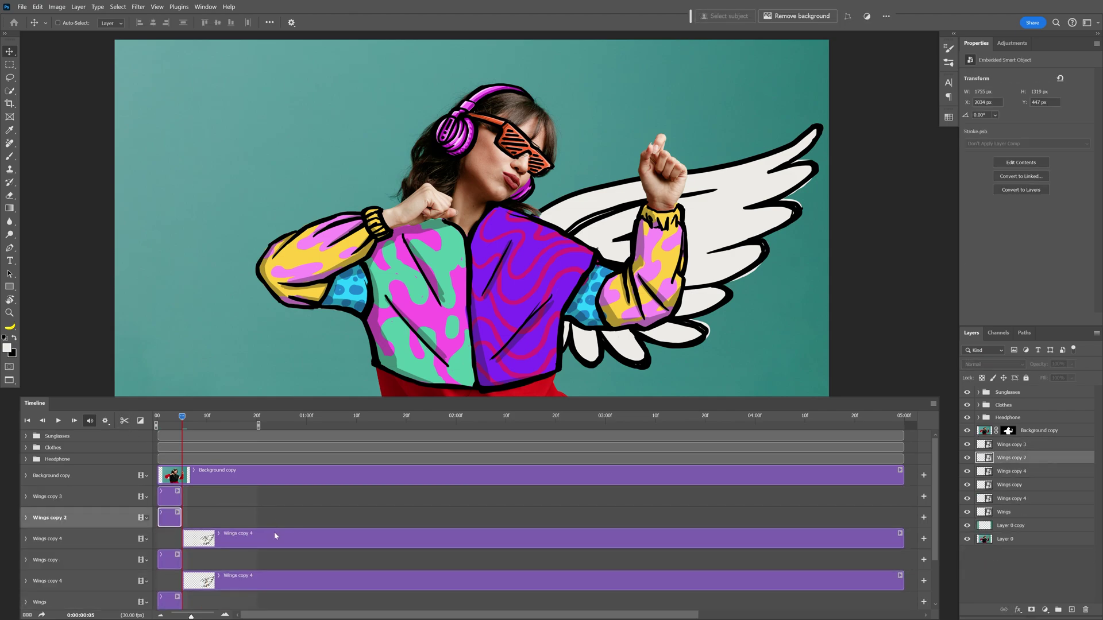
pyautogui.click(274, 531)
pyautogui.press('Delete')
pyautogui.click(265, 557)
pyautogui.press('Delete')
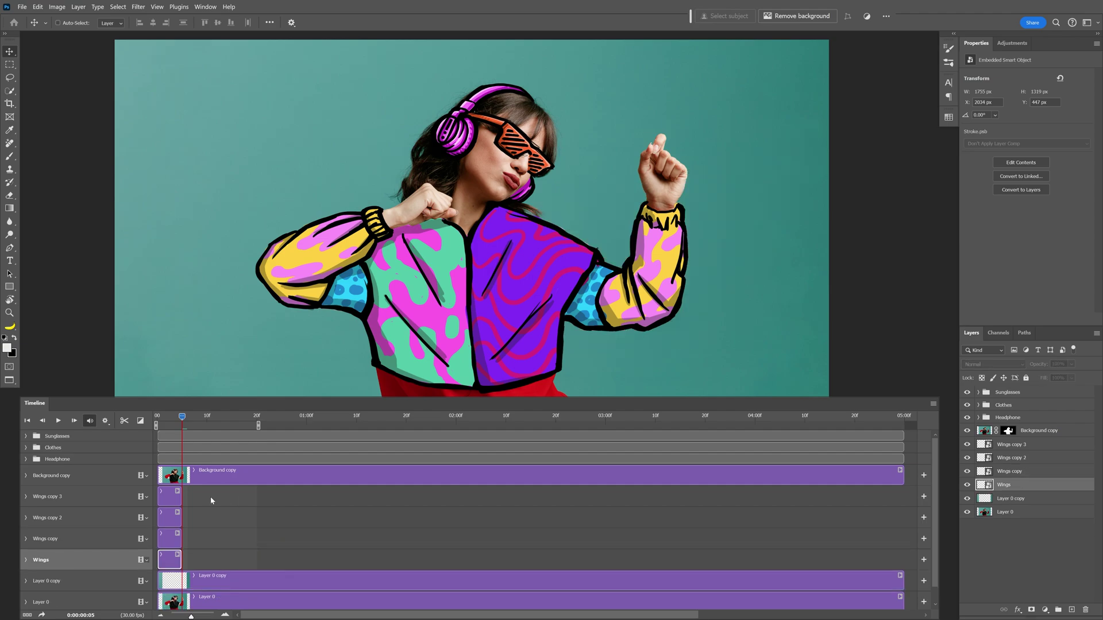
pyautogui.moveTo(169, 523); pyautogui.dragTo(218, 540)
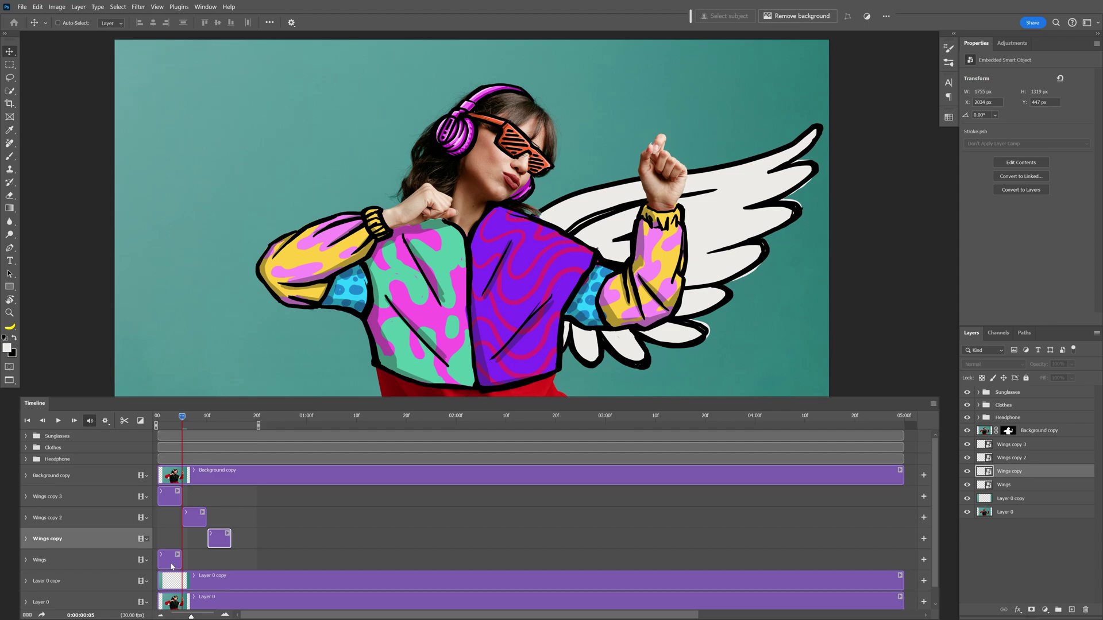
pyautogui.click(171, 560)
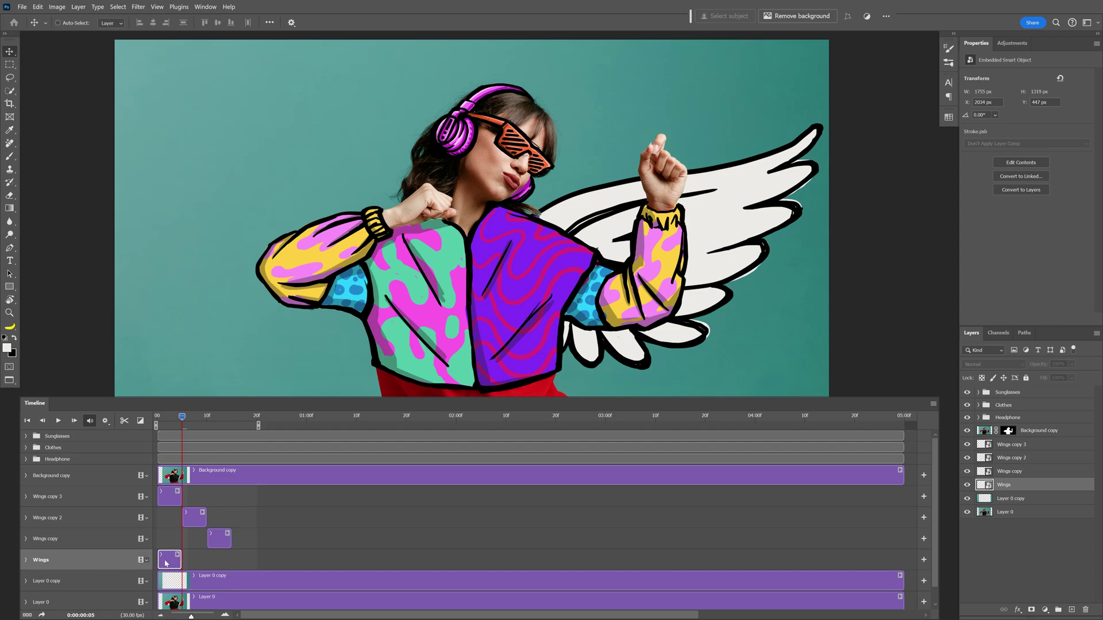
pyautogui.press('Delete')
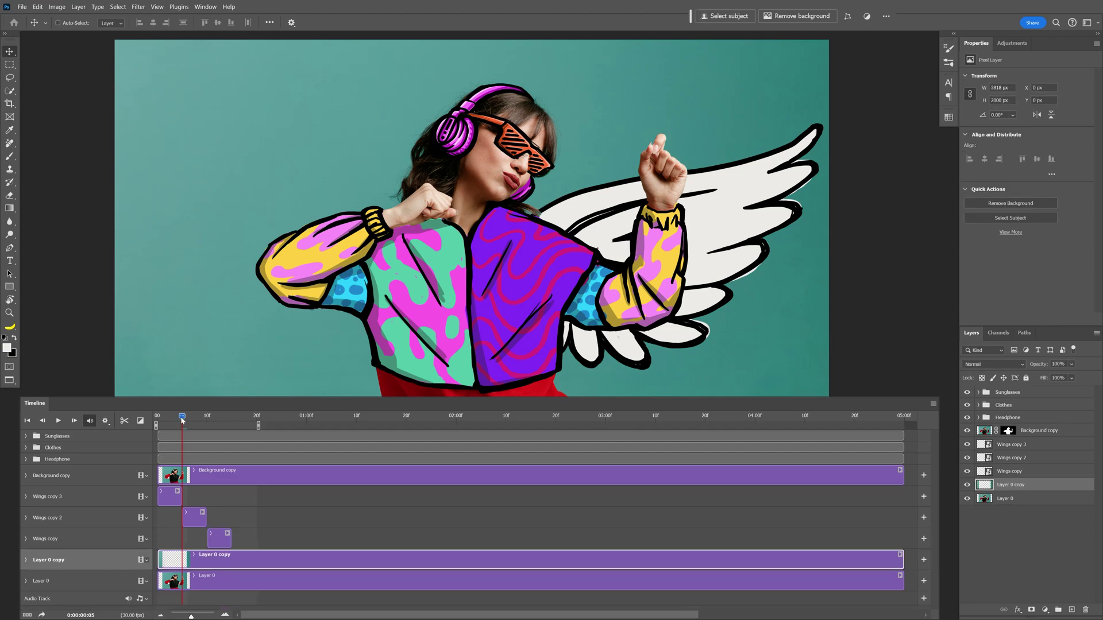
# Rotate the Wings copy 2 wings 21.67° and move them lower on her back
pyautogui.moveTo(182, 420); pyautogui.dragTo(177, 423)
pyautogui.click(74, 521)
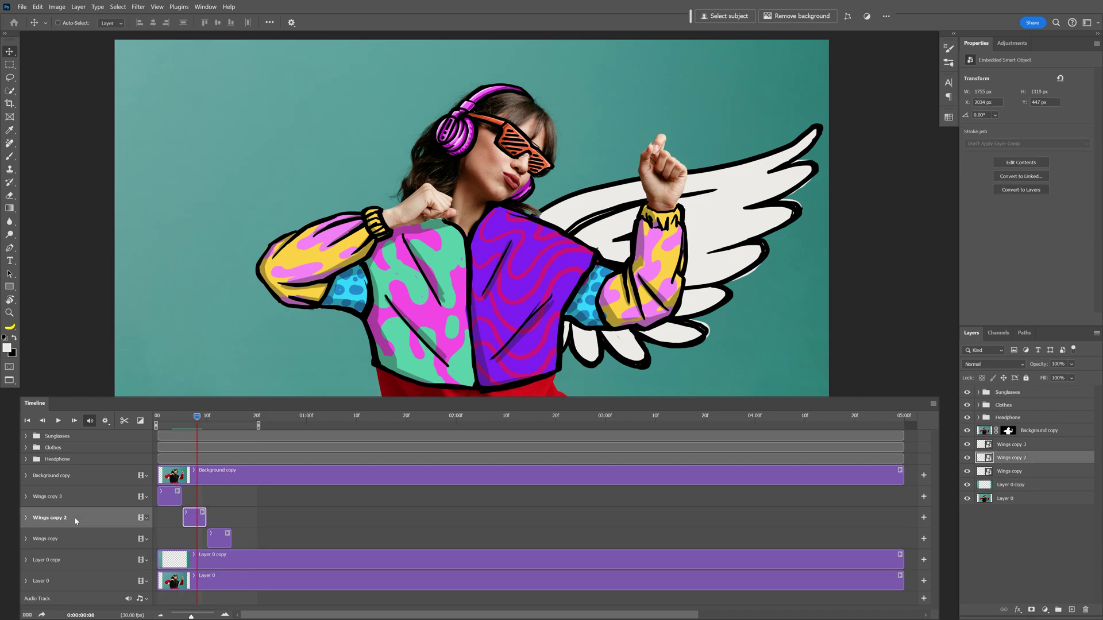
pyautogui.hotkey('ctrl', 't')
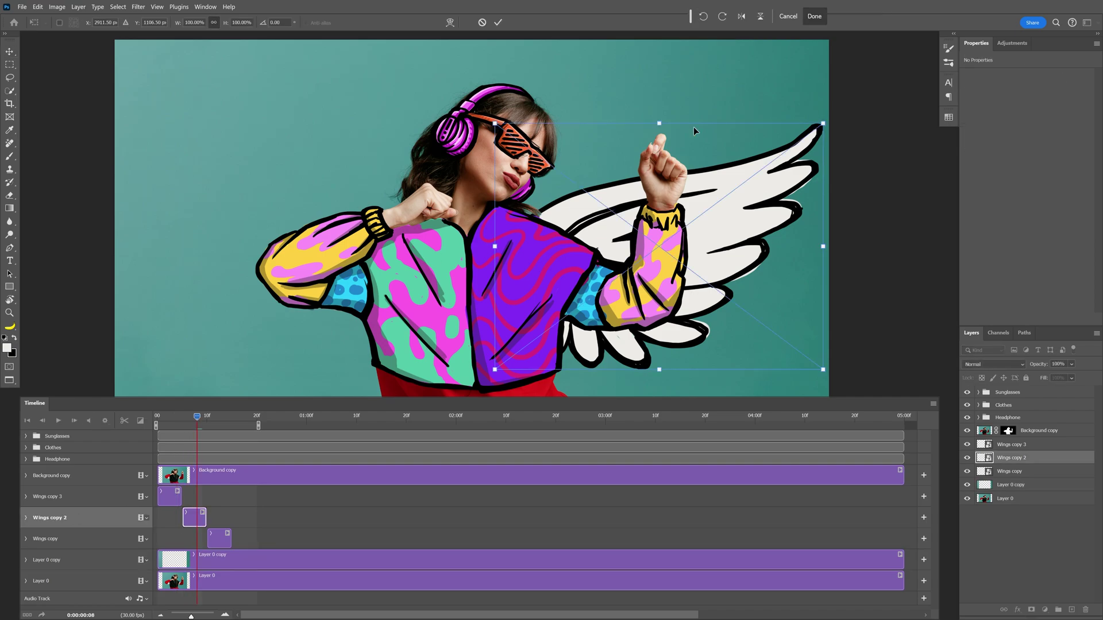
pyautogui.moveTo(830, 107); pyautogui.dragTo(876, 173)
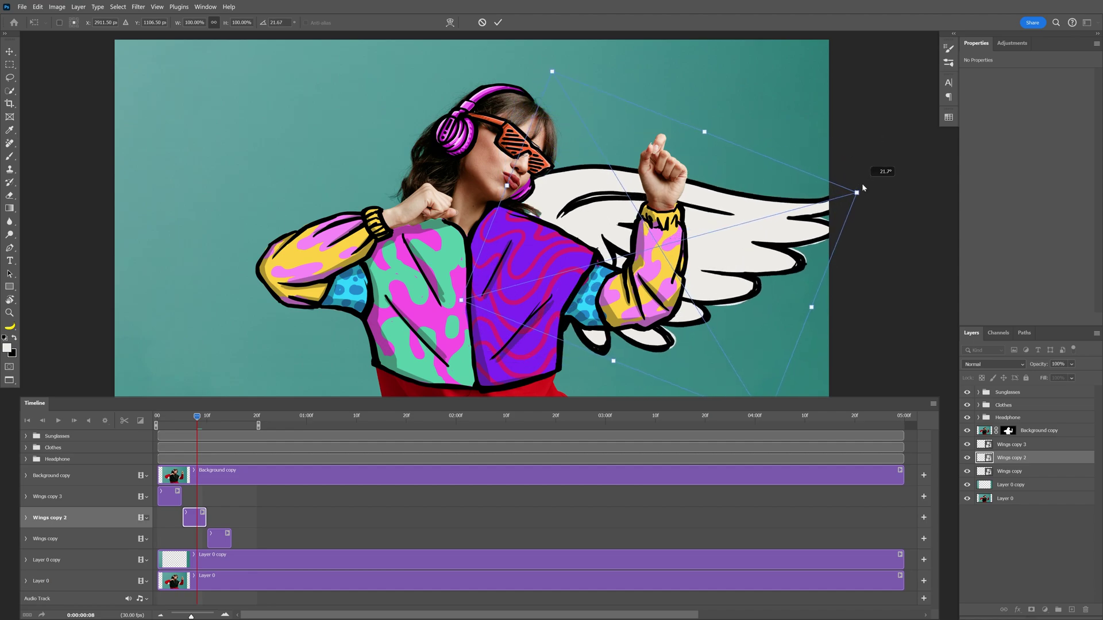
pyautogui.moveTo(590, 175); pyautogui.dragTo(597, 242)
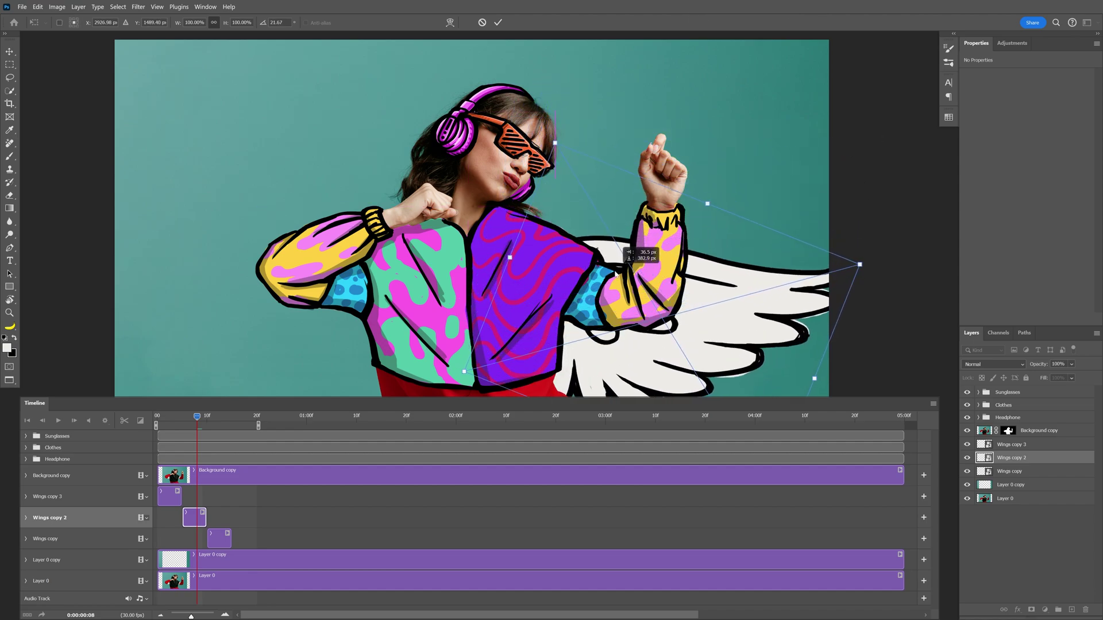
pyautogui.scroll(-1, 597, 242)
pyautogui.scroll(-1, 597, 243)
pyautogui.click(814, 16)
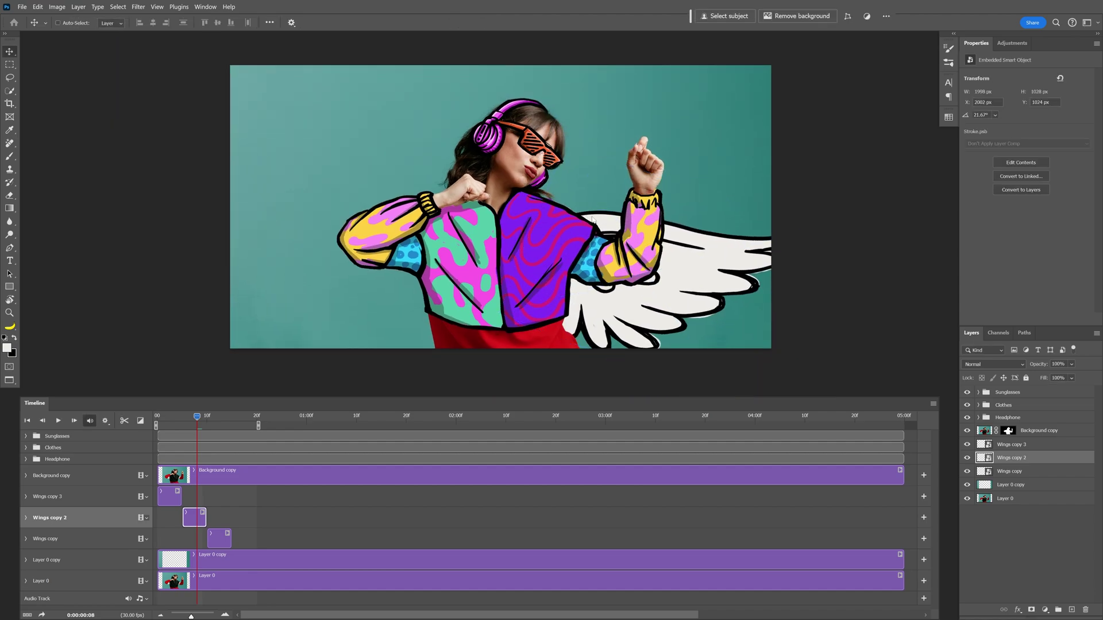
# Rotate the Wings copy wings to 46.15°, move them down beside the body, and scrub to check
pyautogui.moveTo(193, 420); pyautogui.dragTo(216, 429)
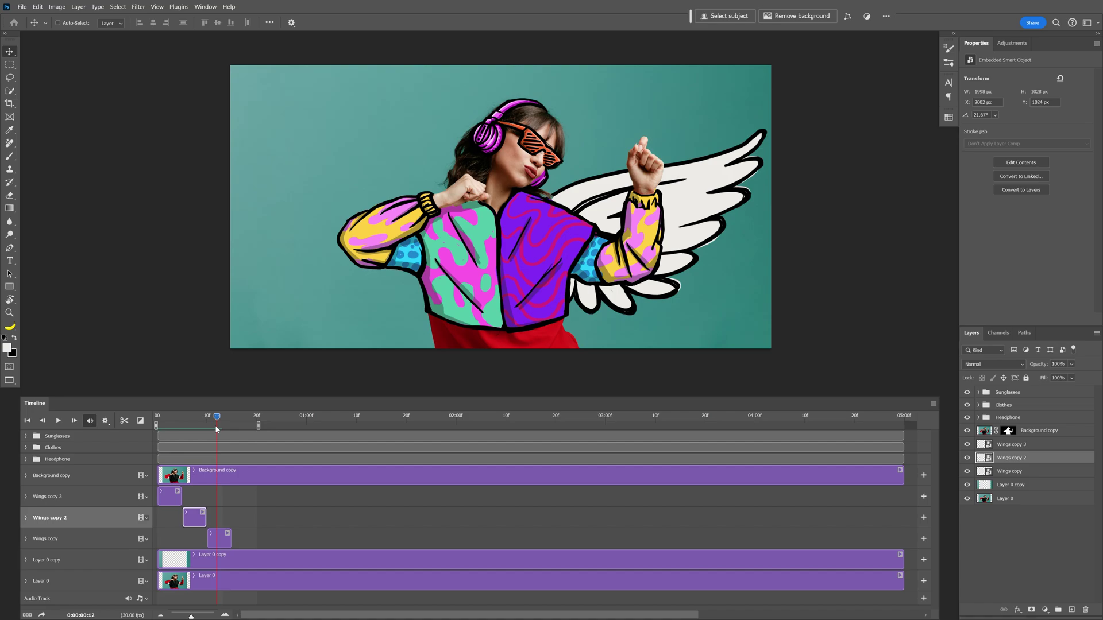
pyautogui.click(219, 539)
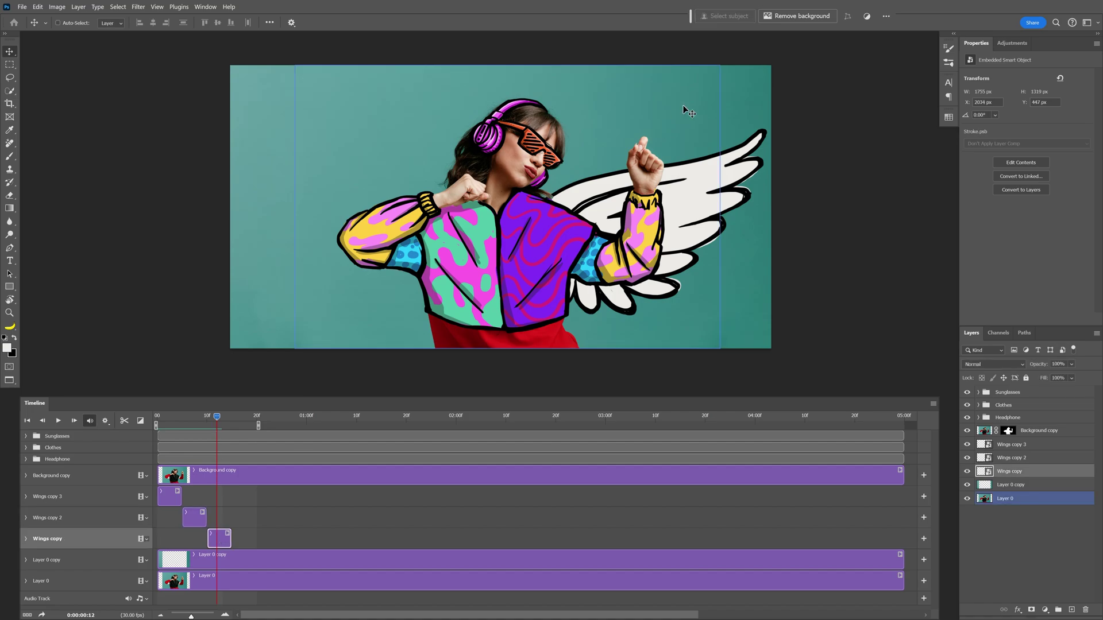
pyautogui.hotkey('ctrl', 't')
pyautogui.moveTo(797, 117); pyautogui.dragTo(849, 264)
pyautogui.moveTo(634, 184); pyautogui.dragTo(626, 241)
pyautogui.press('Return')
pyautogui.moveTo(217, 416); pyautogui.dragTo(192, 419)
pyautogui.click(70, 523)
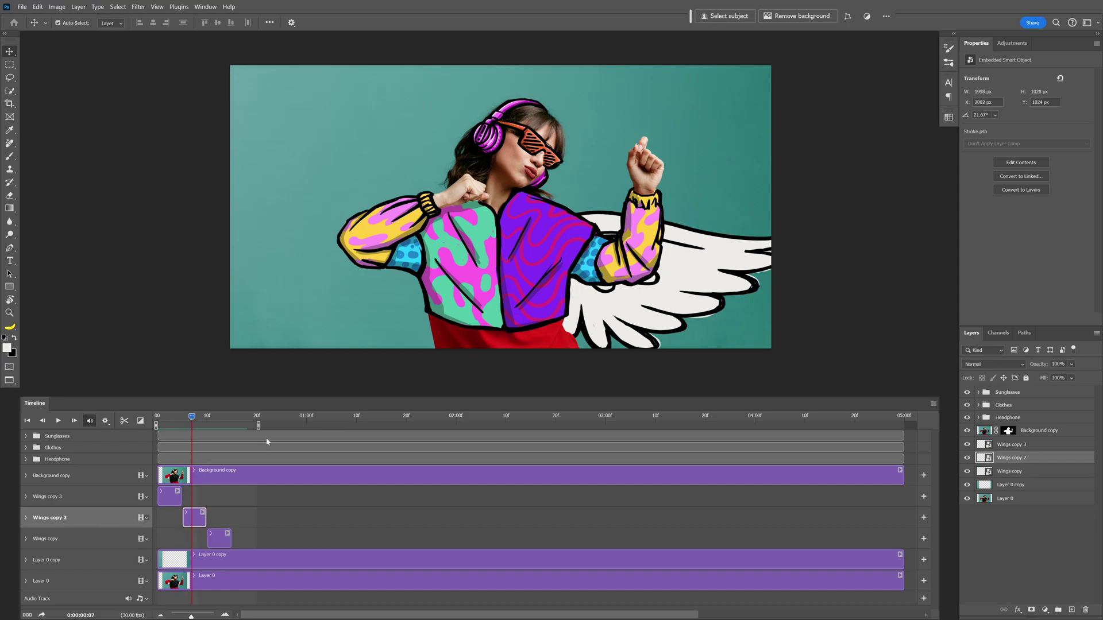
# Duplicate Wings copy 2, start the new clip at 15f, and split it at 20f
pyautogui.hotkey('ctrl', 'j')
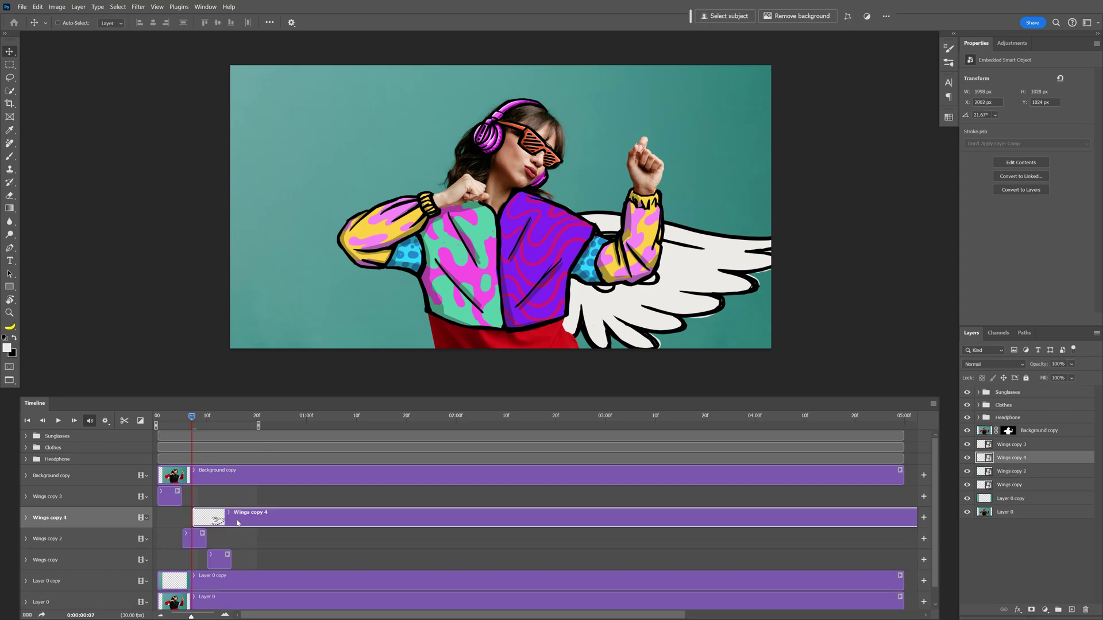
pyautogui.moveTo(237, 522); pyautogui.dragTo(274, 520)
pyautogui.moveTo(192, 417); pyautogui.dragTo(234, 421)
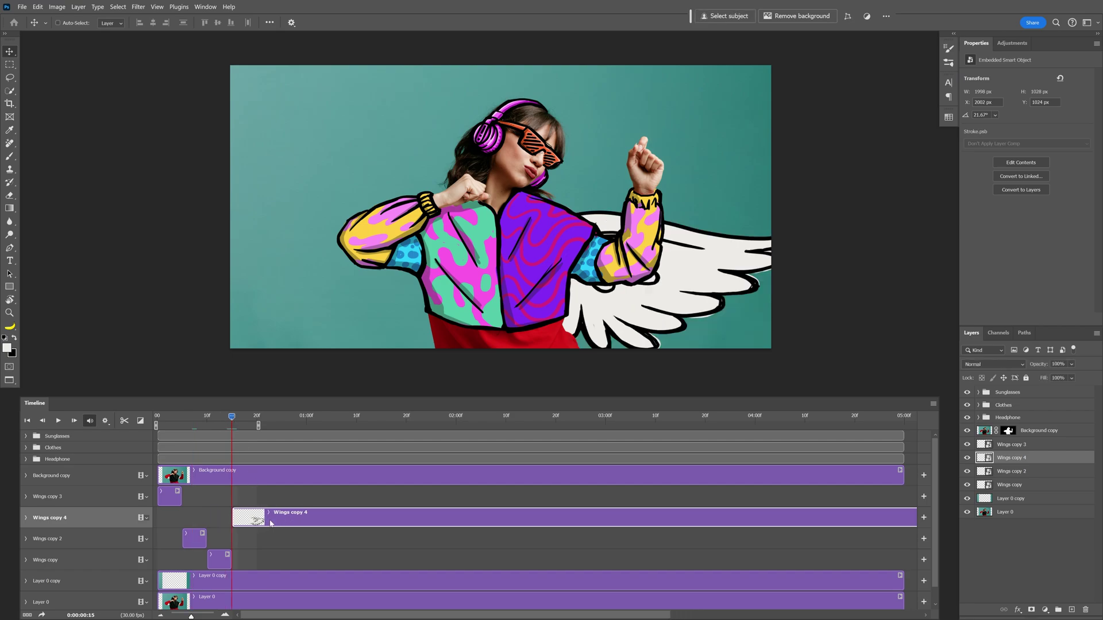
pyautogui.click(257, 416)
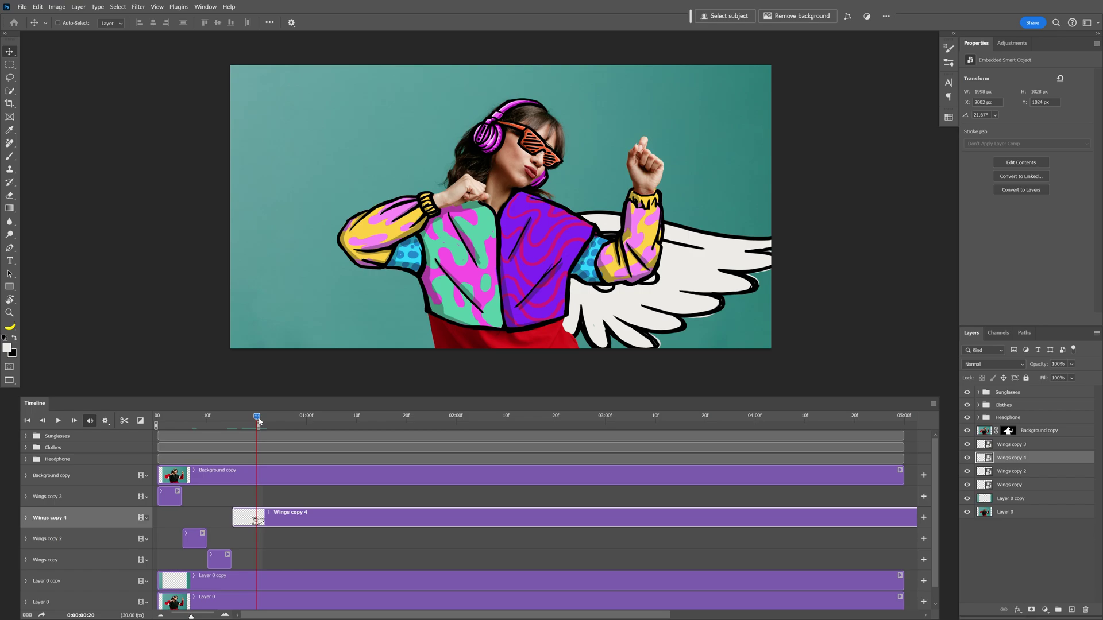
pyautogui.click(125, 421)
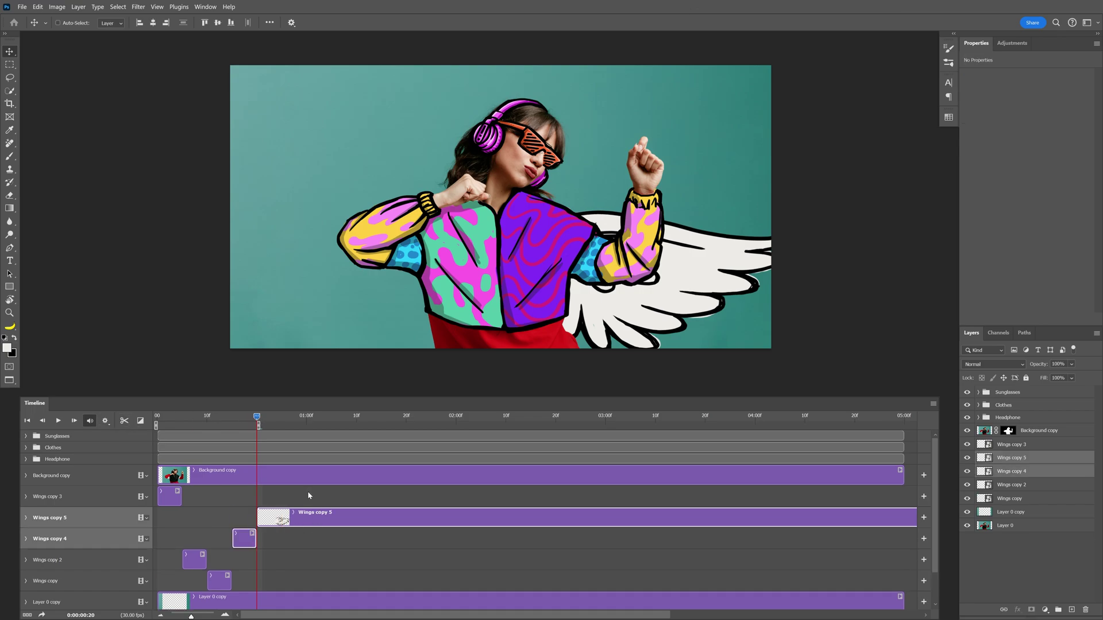
# Delete the trailing Wings copy 5 clip and play the animation to preview the flap
pyautogui.click(308, 495)
pyautogui.click(258, 513)
pyautogui.press('Delete')
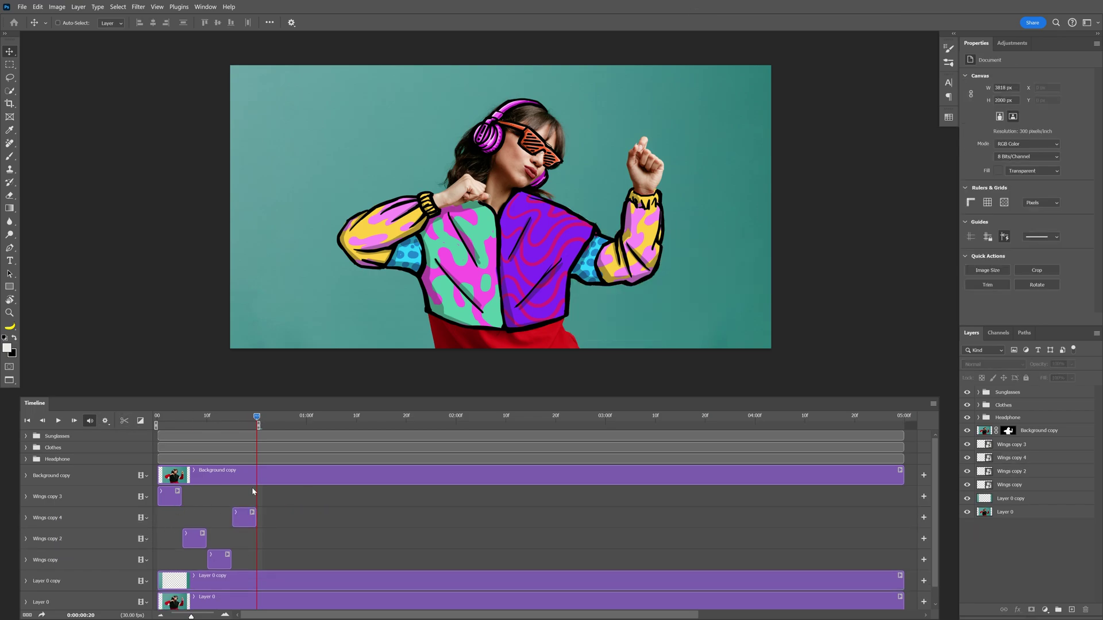
pyautogui.press('space')
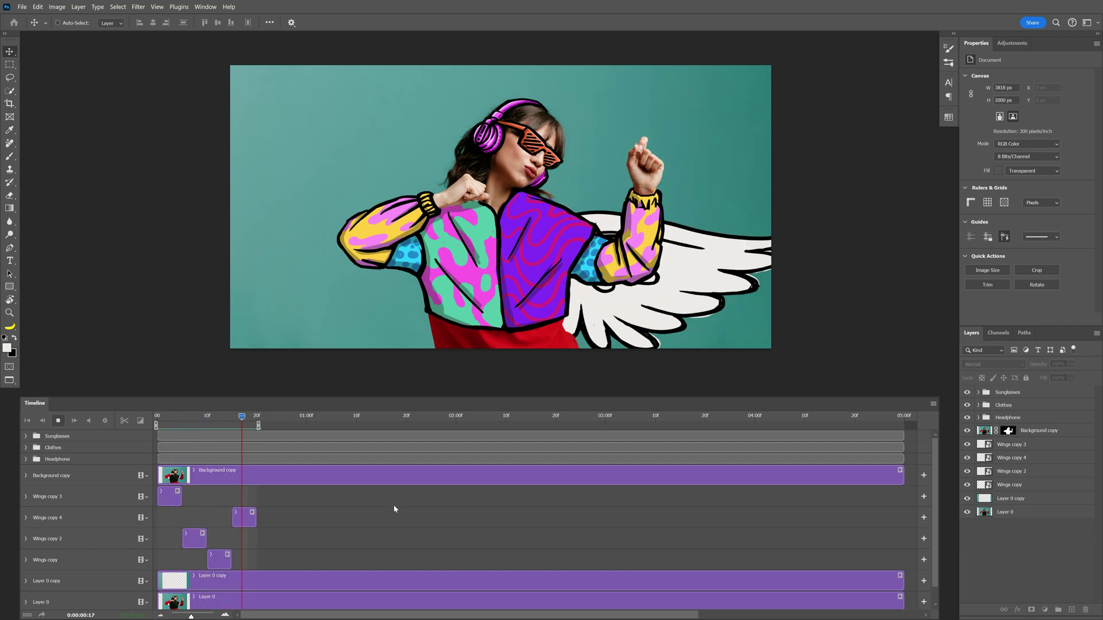
pyautogui.press('space')
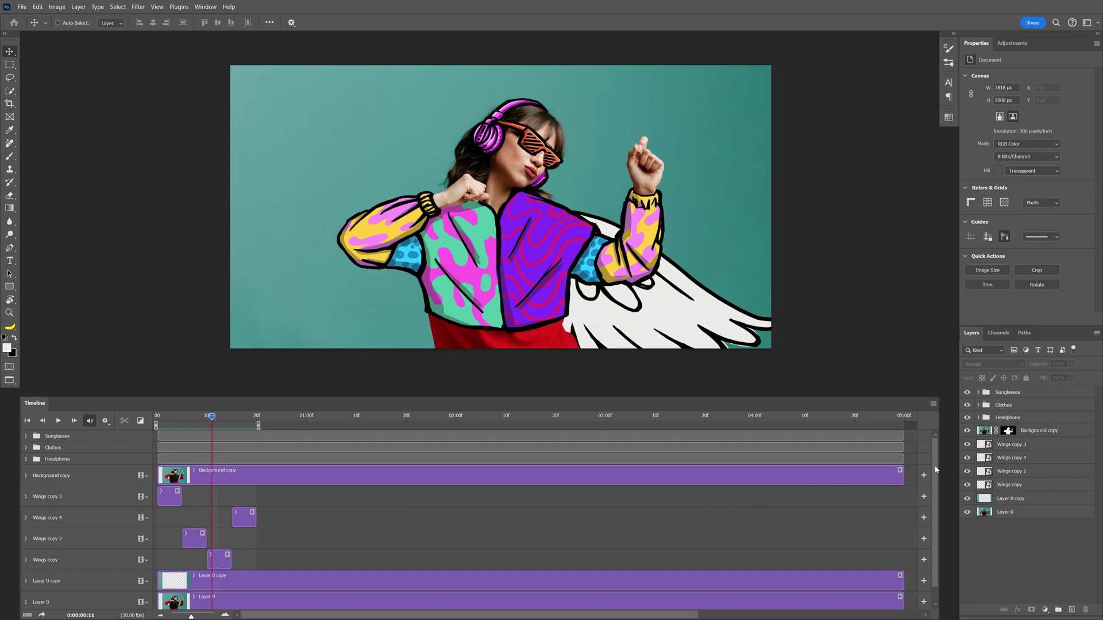
# Duplicate all four wing layers
pyautogui.moveTo(1016, 445); pyautogui.dragTo(1028, 489)
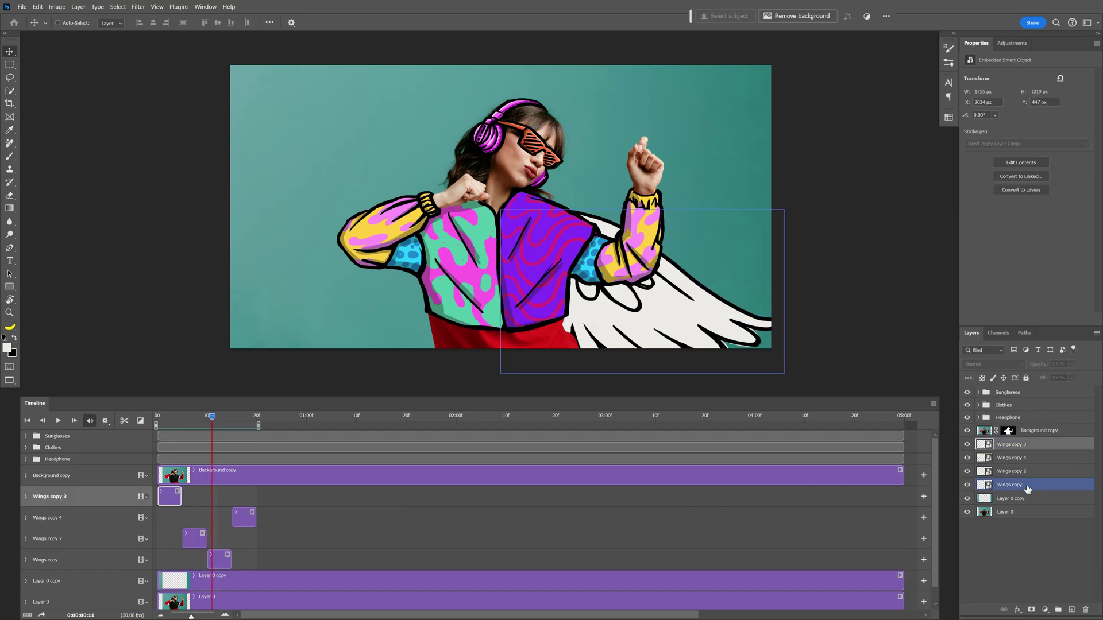
pyautogui.keyDown('shift'); pyautogui.click(1027, 489); pyautogui.keyUp('shift')
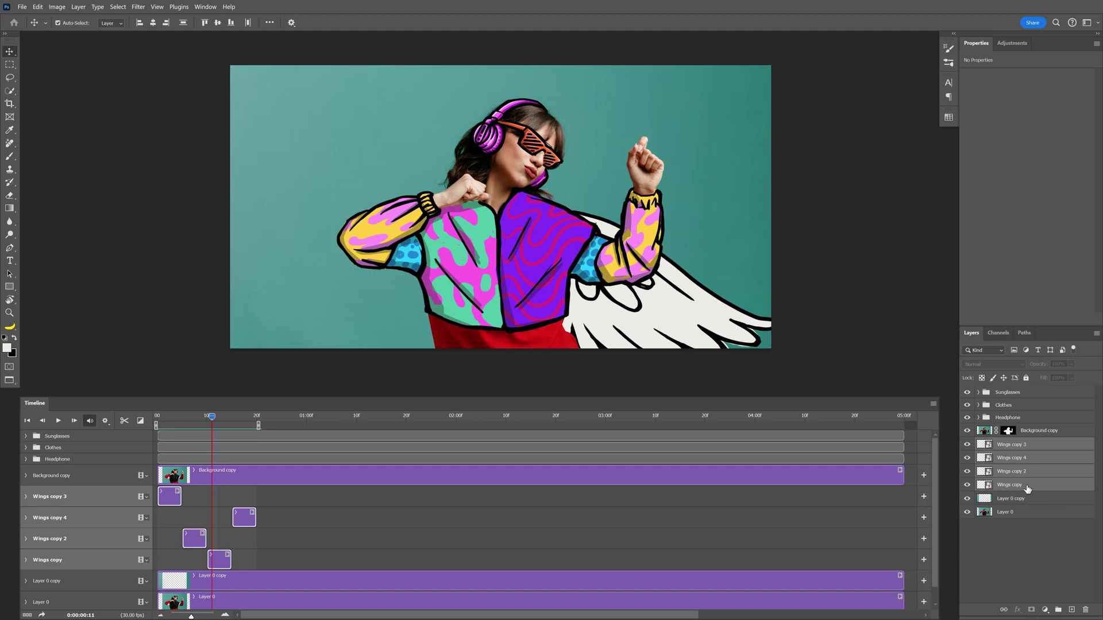
pyautogui.hotkey('ctrl', 'j')
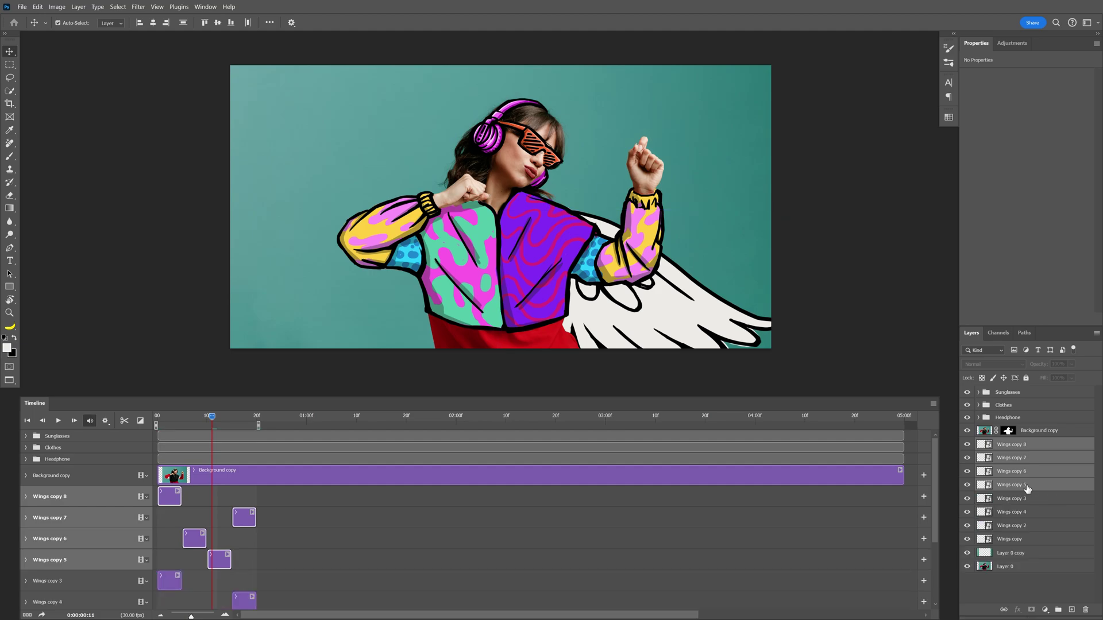
# Flip the duplicated wings horizontally, move them to her left side, and play the animation
pyautogui.hotkey('ctrl', 't')
pyautogui.rightClick(685, 232)
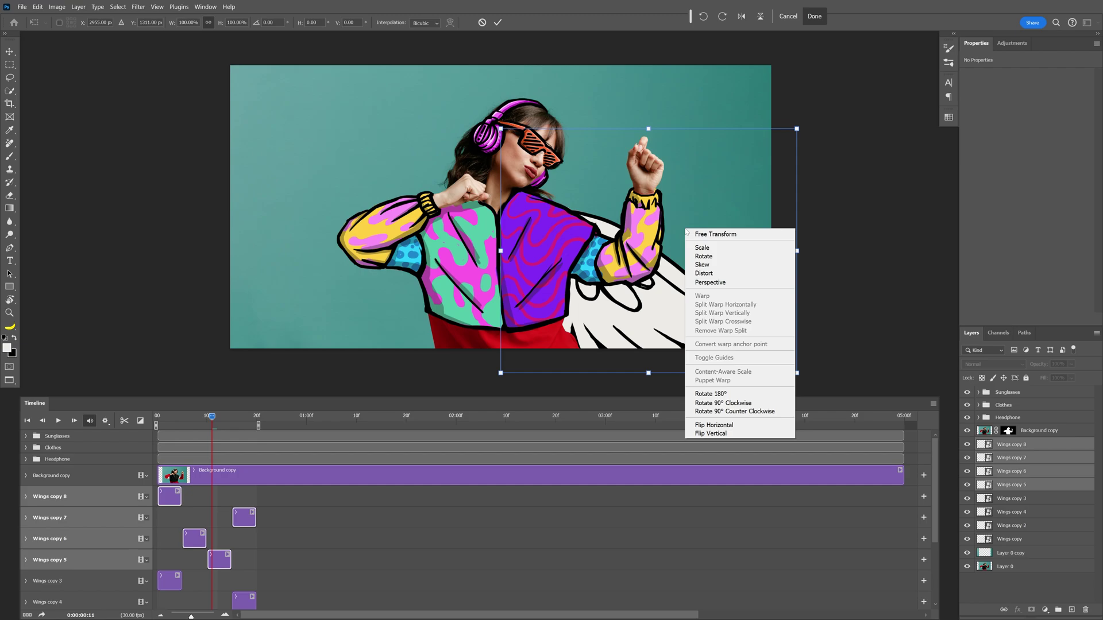
pyautogui.click(713, 425)
pyautogui.moveTo(737, 281); pyautogui.dragTo(444, 286)
pyautogui.press('Return')
pyautogui.press('space')
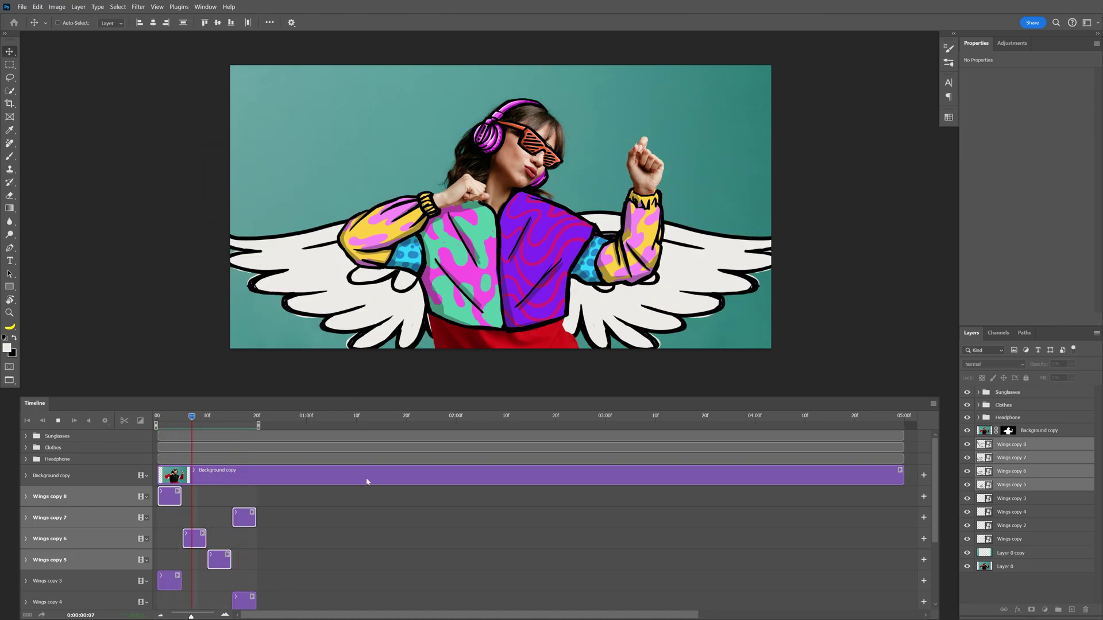